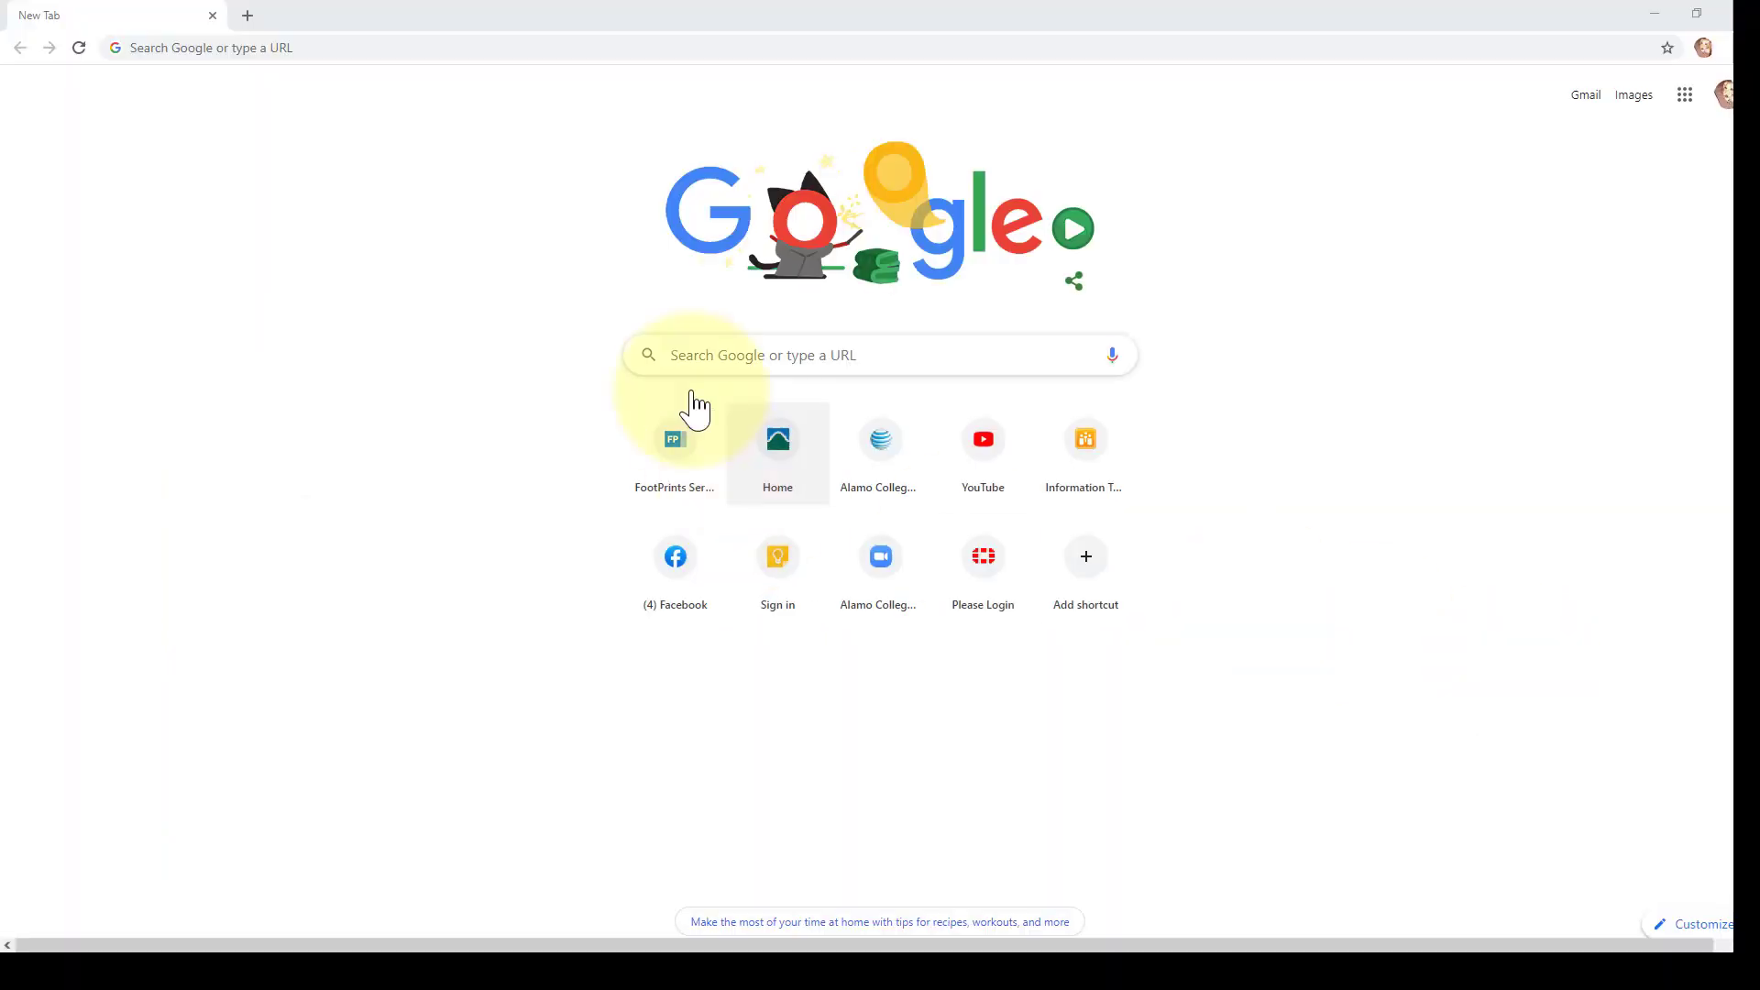
Search Google for 'download obs' and open the 'Download | OBS' result page.
{"action": "left_click", "coordinate": [448, 43]}
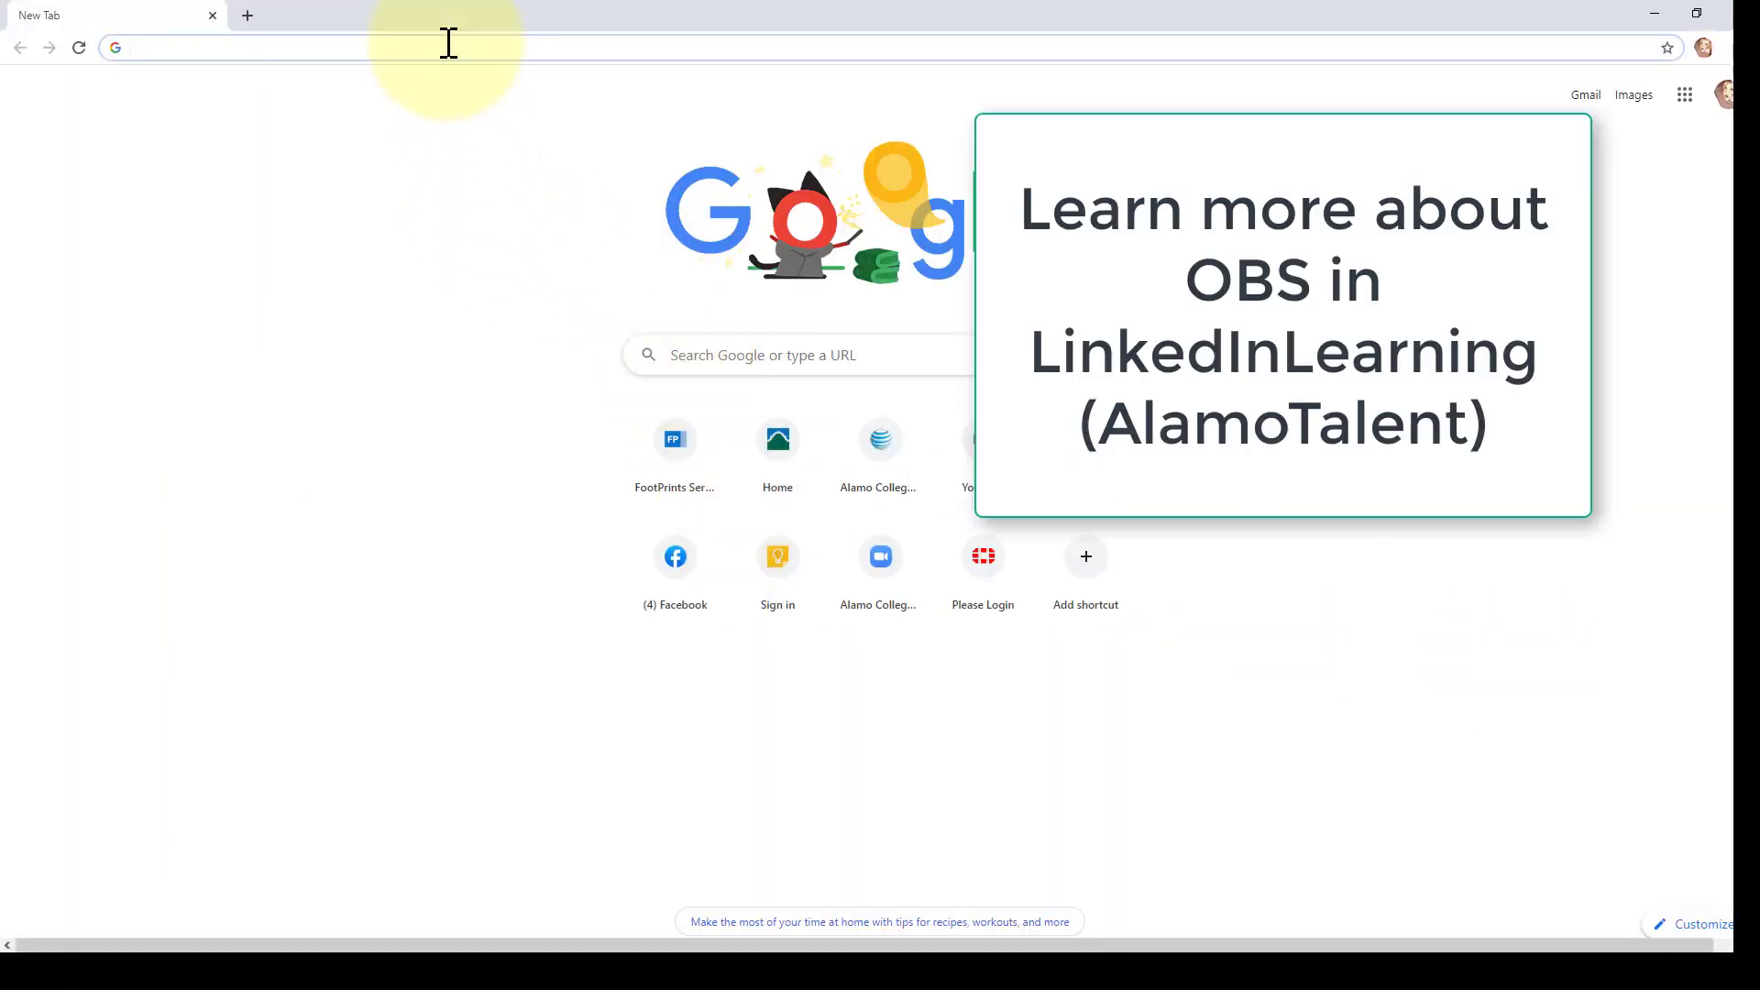
{"action": "left_click", "coordinate": [448, 43]}
{"action": "key", "text": "Escape"}
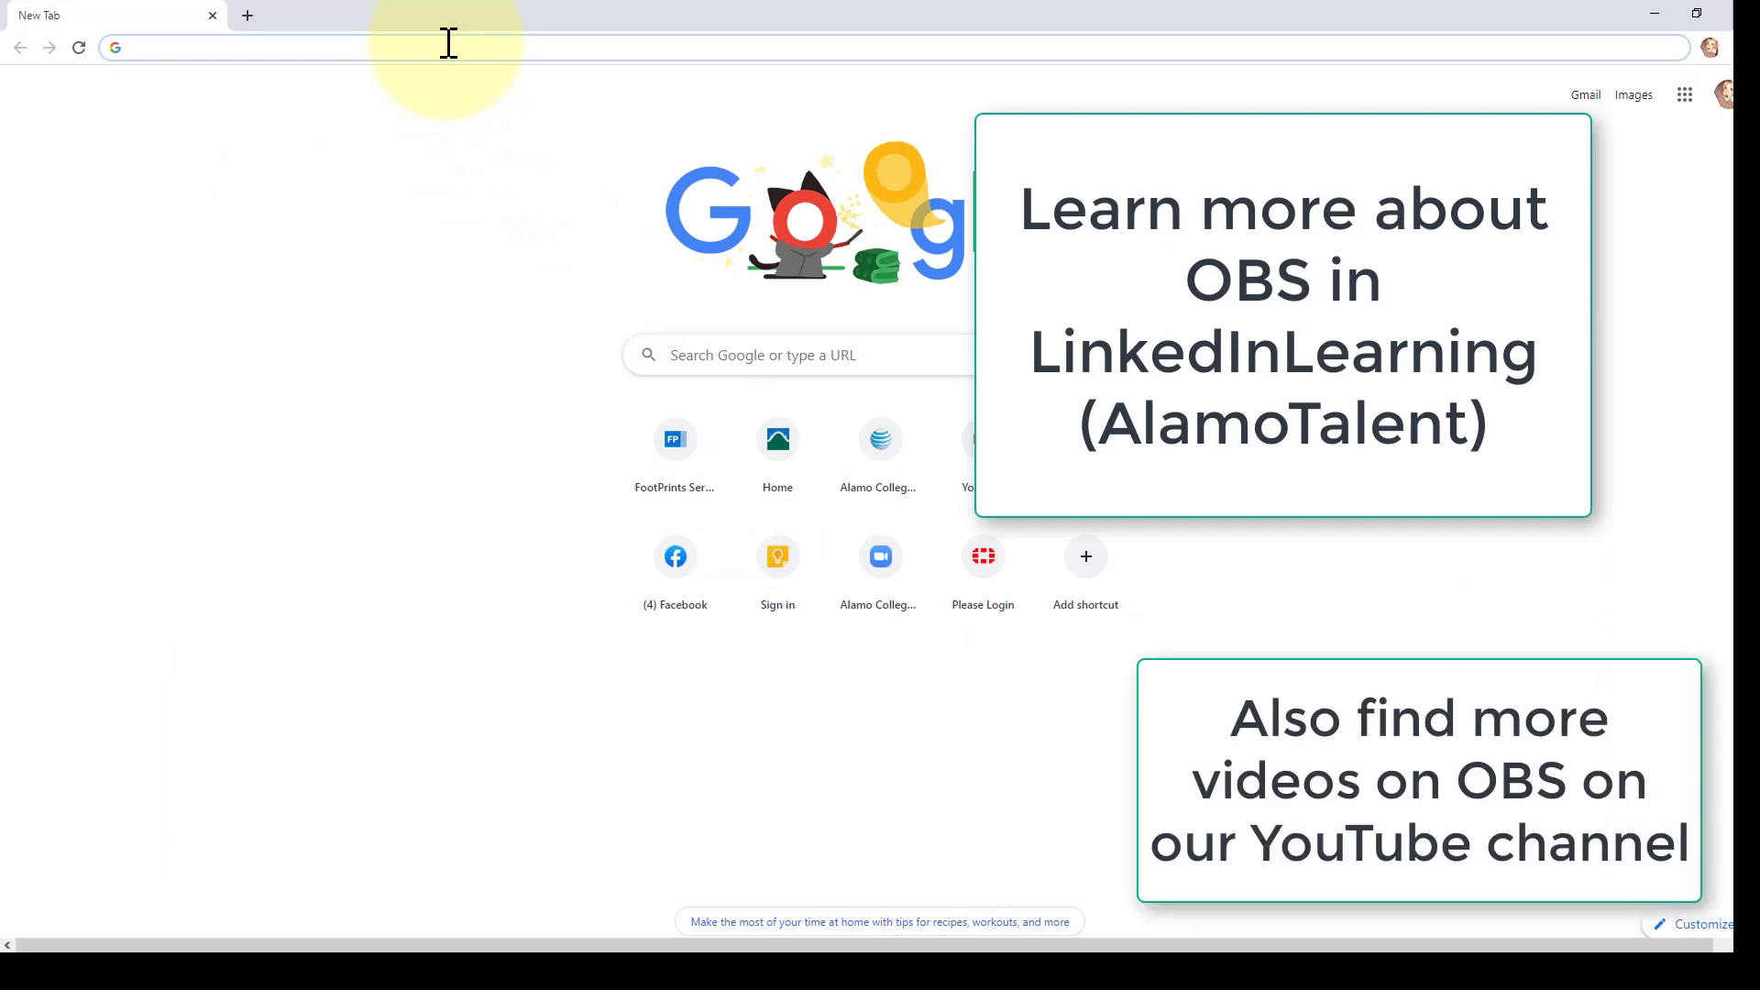
{"action": "type", "text": "dow"}
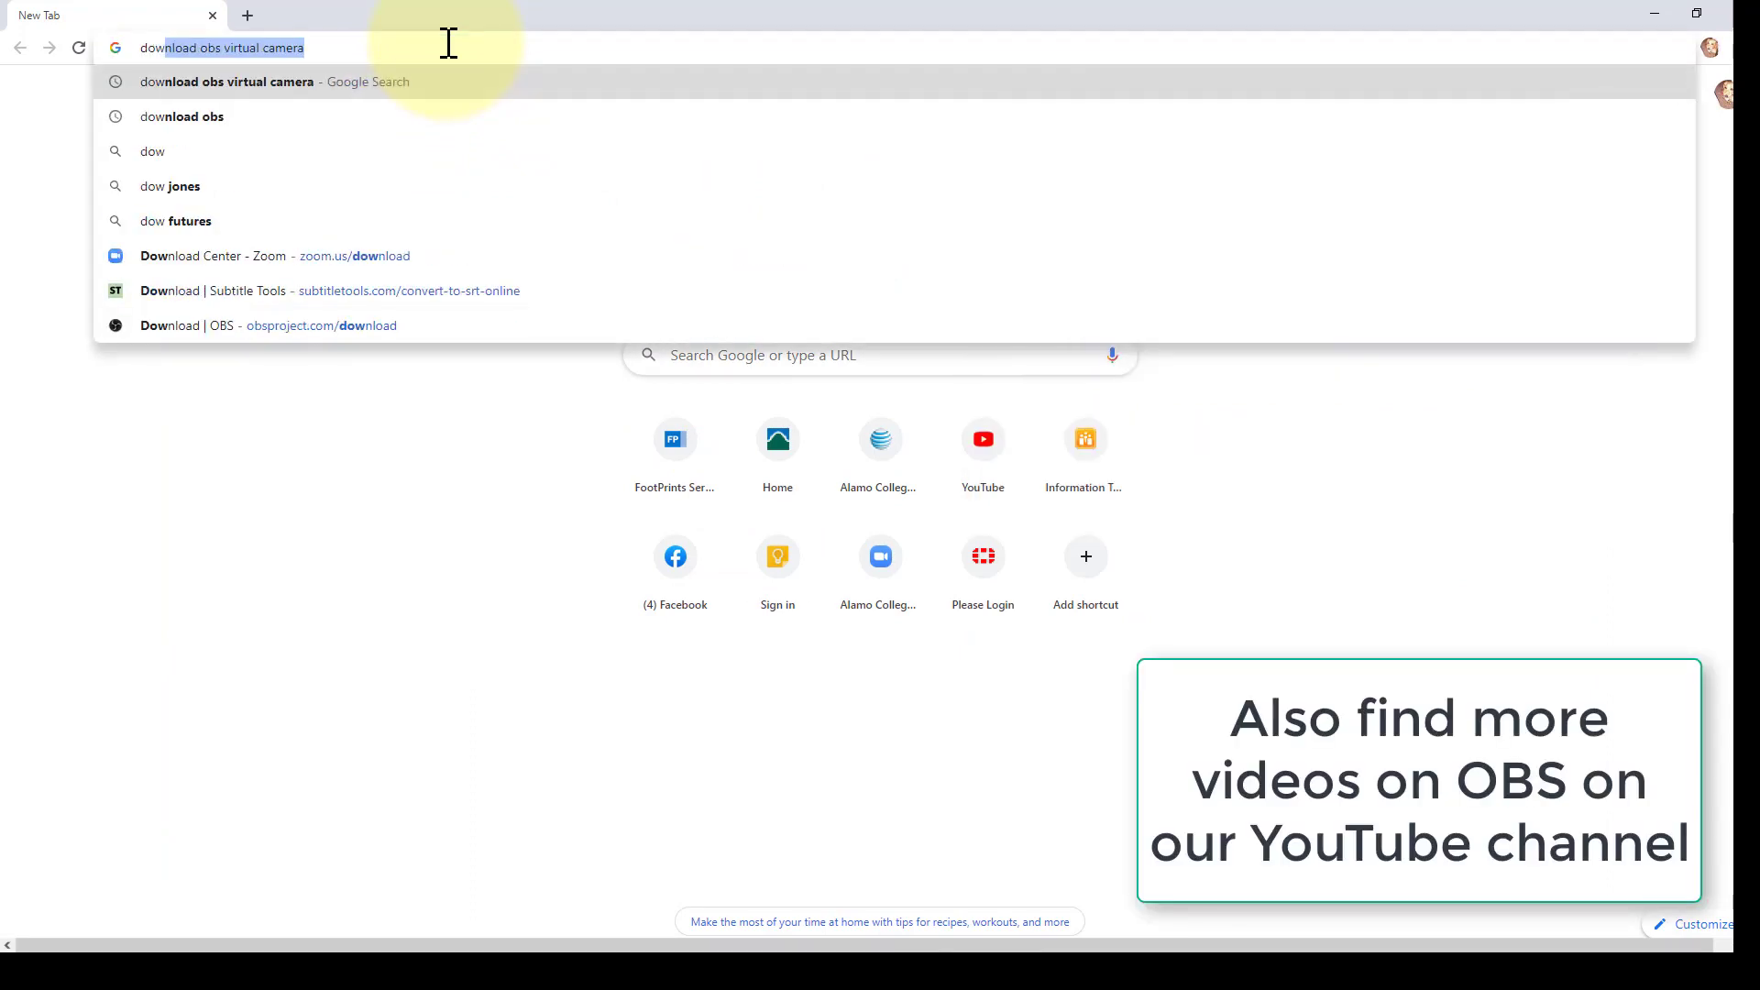
{"action": "type", "text": "nload obs"}
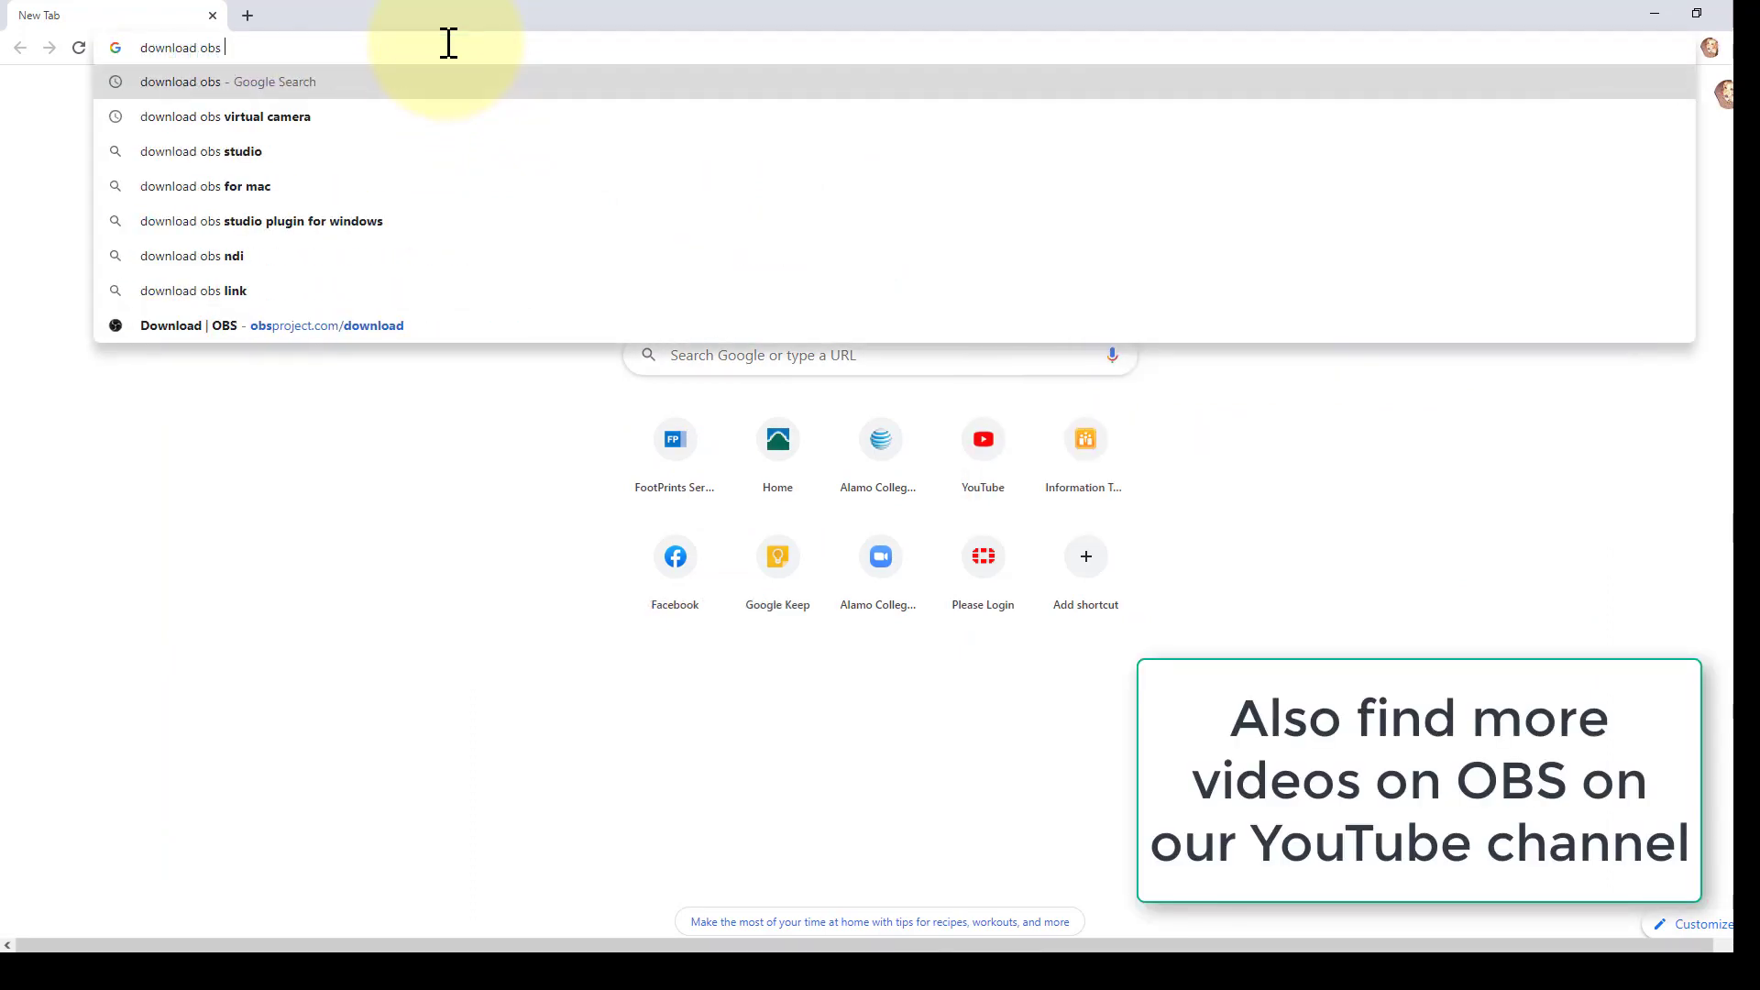
{"action": "key", "text": "Return"}
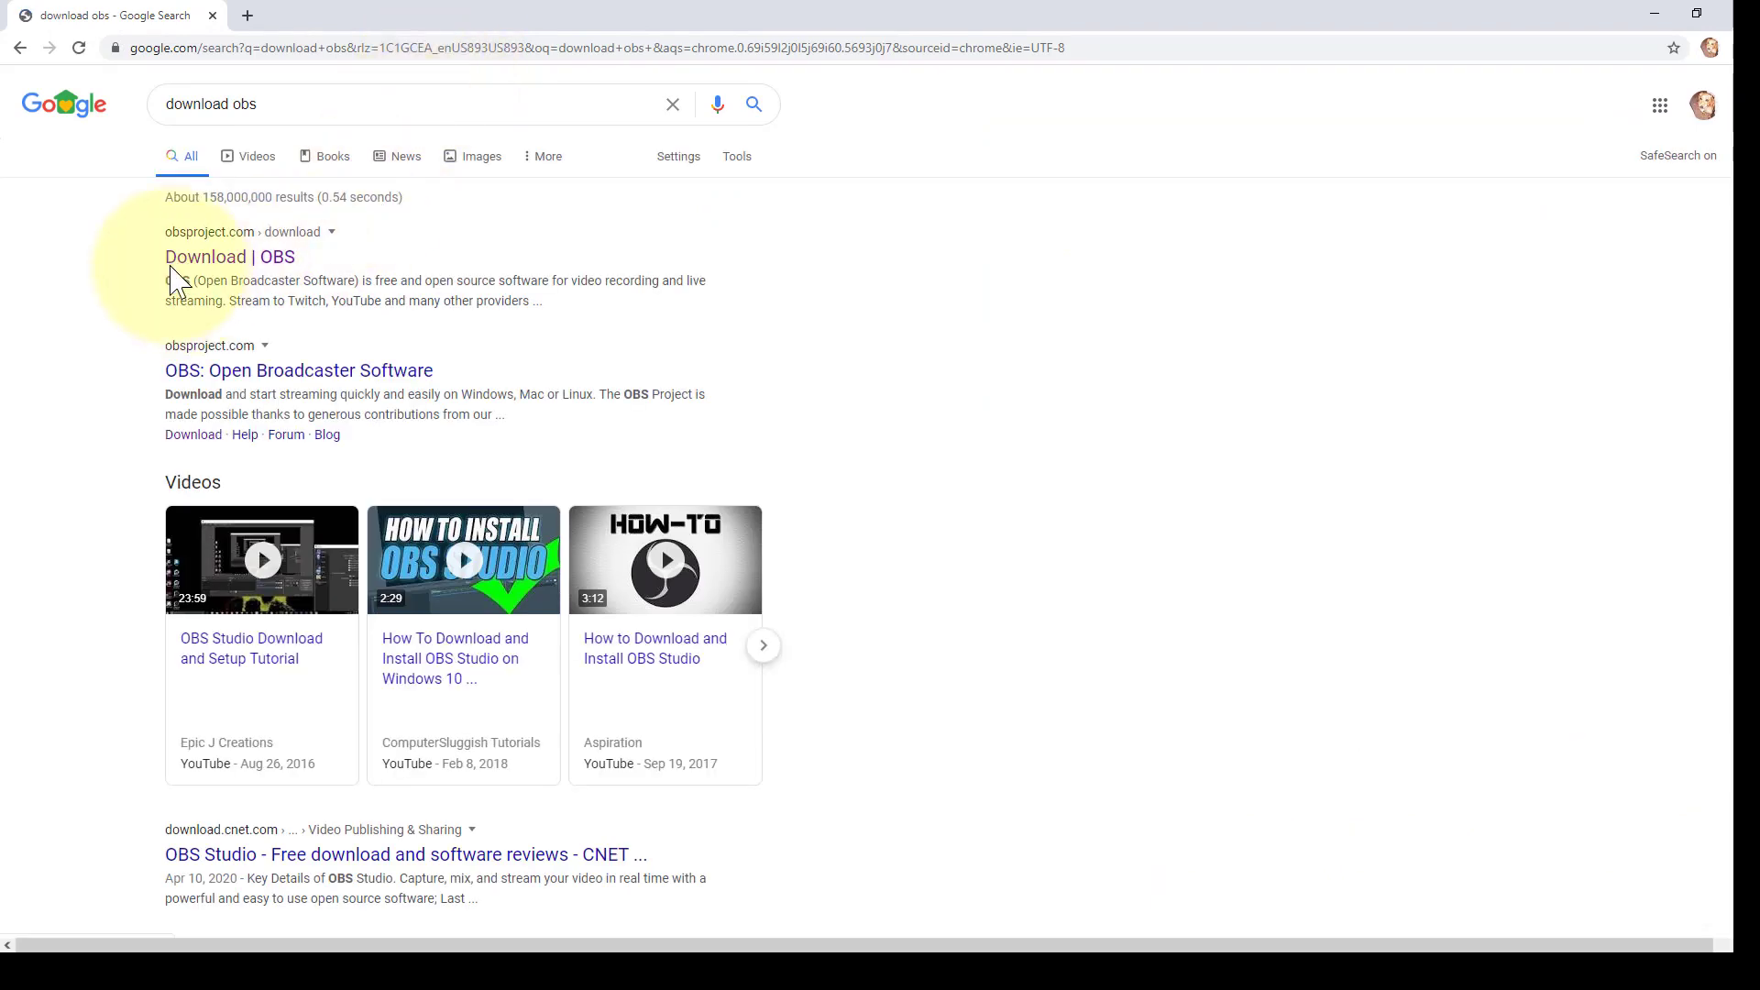
{"action": "left_click", "coordinate": [240, 261]}
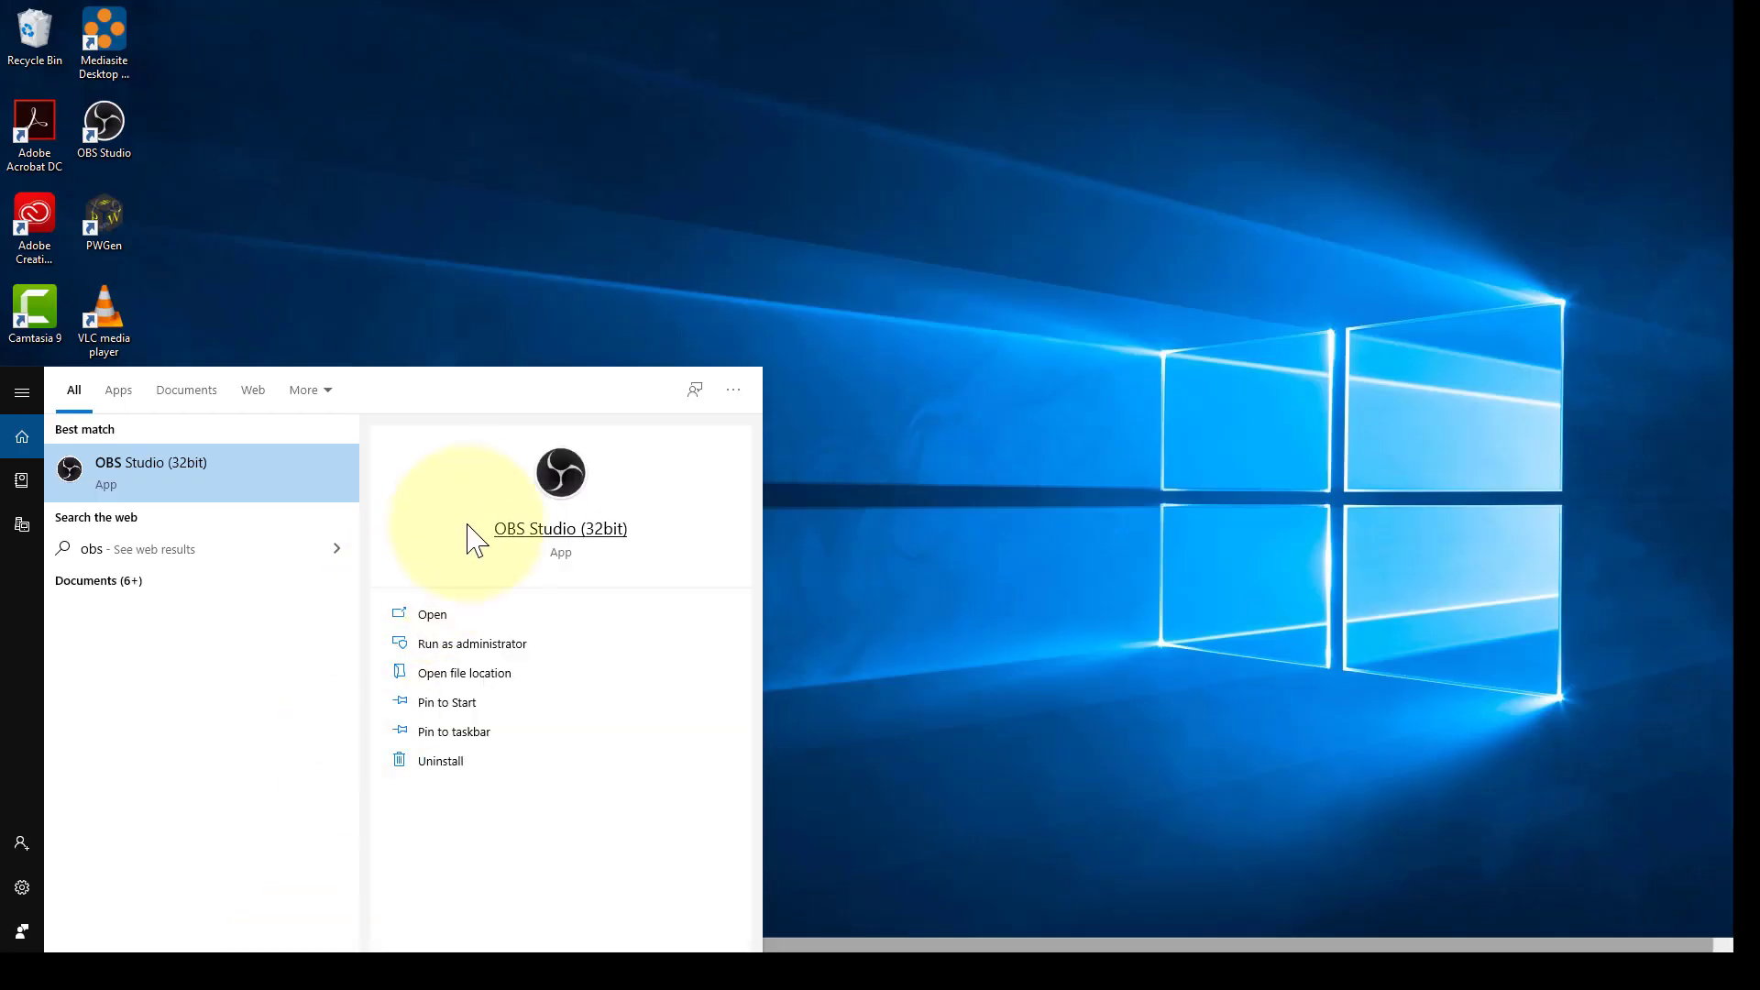
Launch OBS Studio (32bit) and mute the Mic/Aux channel in the Audio Mixer.
{"action": "left_click", "coordinate": [510, 530]}
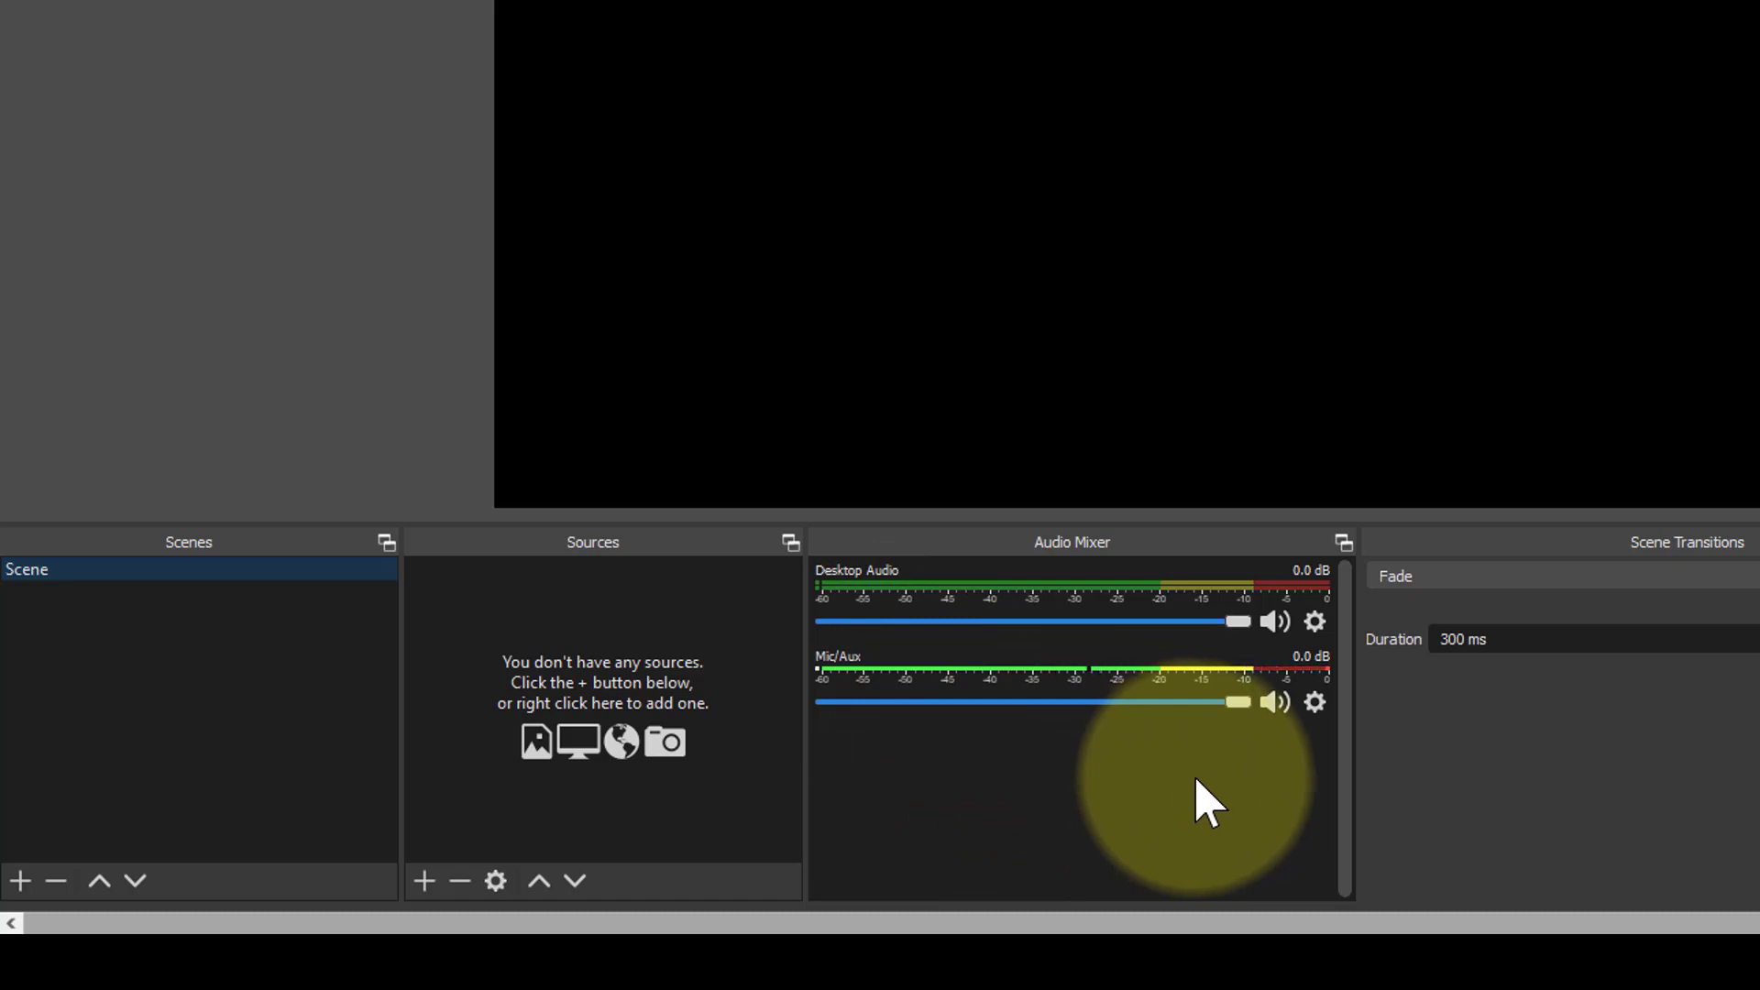
{"action": "left_click", "coordinate": [1276, 702]}
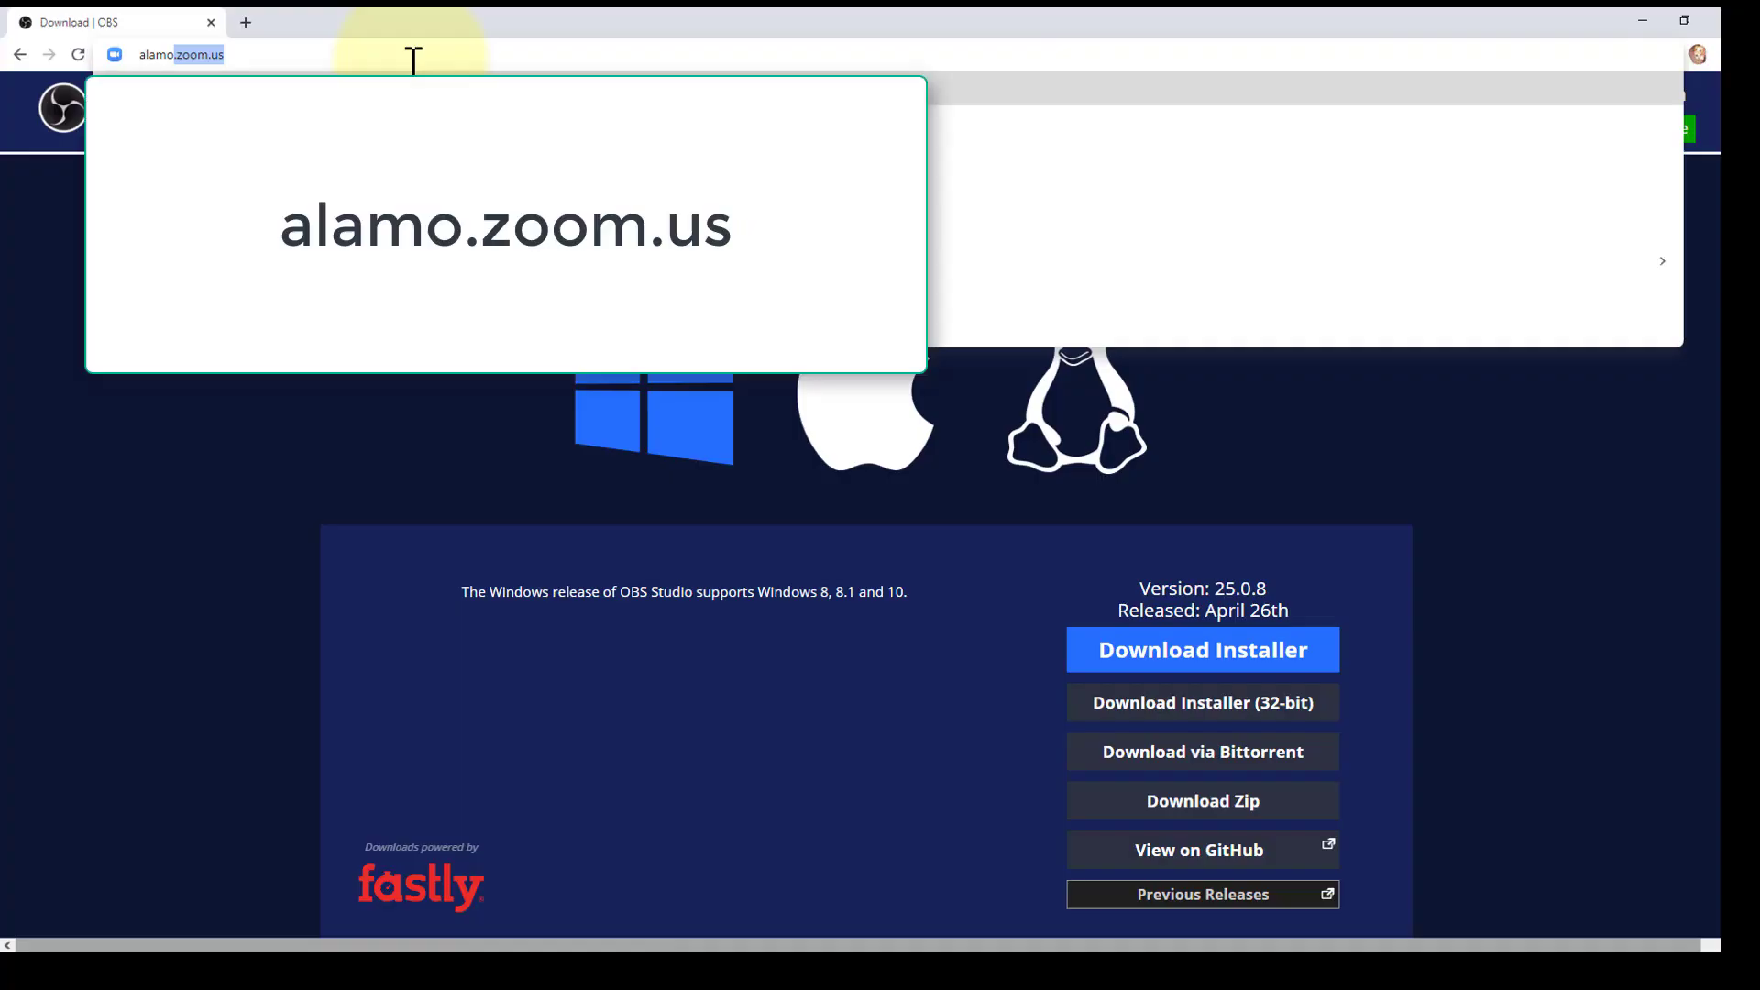
Sign in to alamo.zoom.us and open 'Polls - Practice Zoom Recording' from Recordings.
{"action": "key", "text": "Return"}
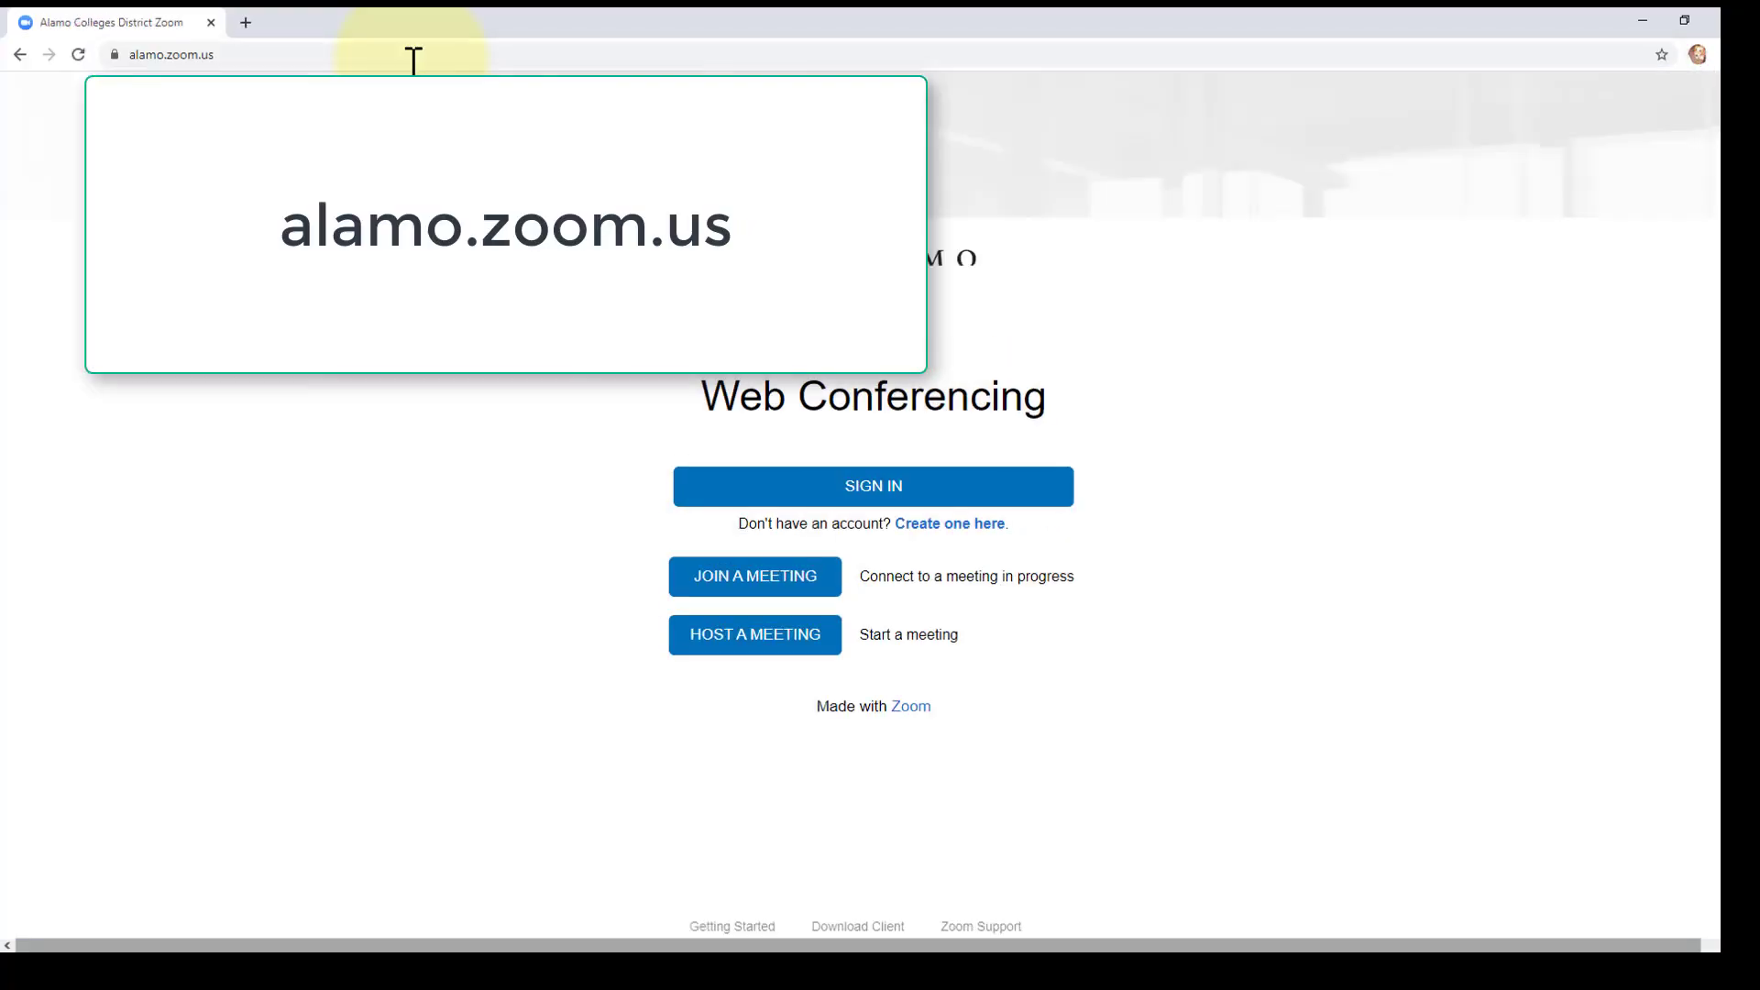
{"action": "left_click", "coordinate": [701, 497]}
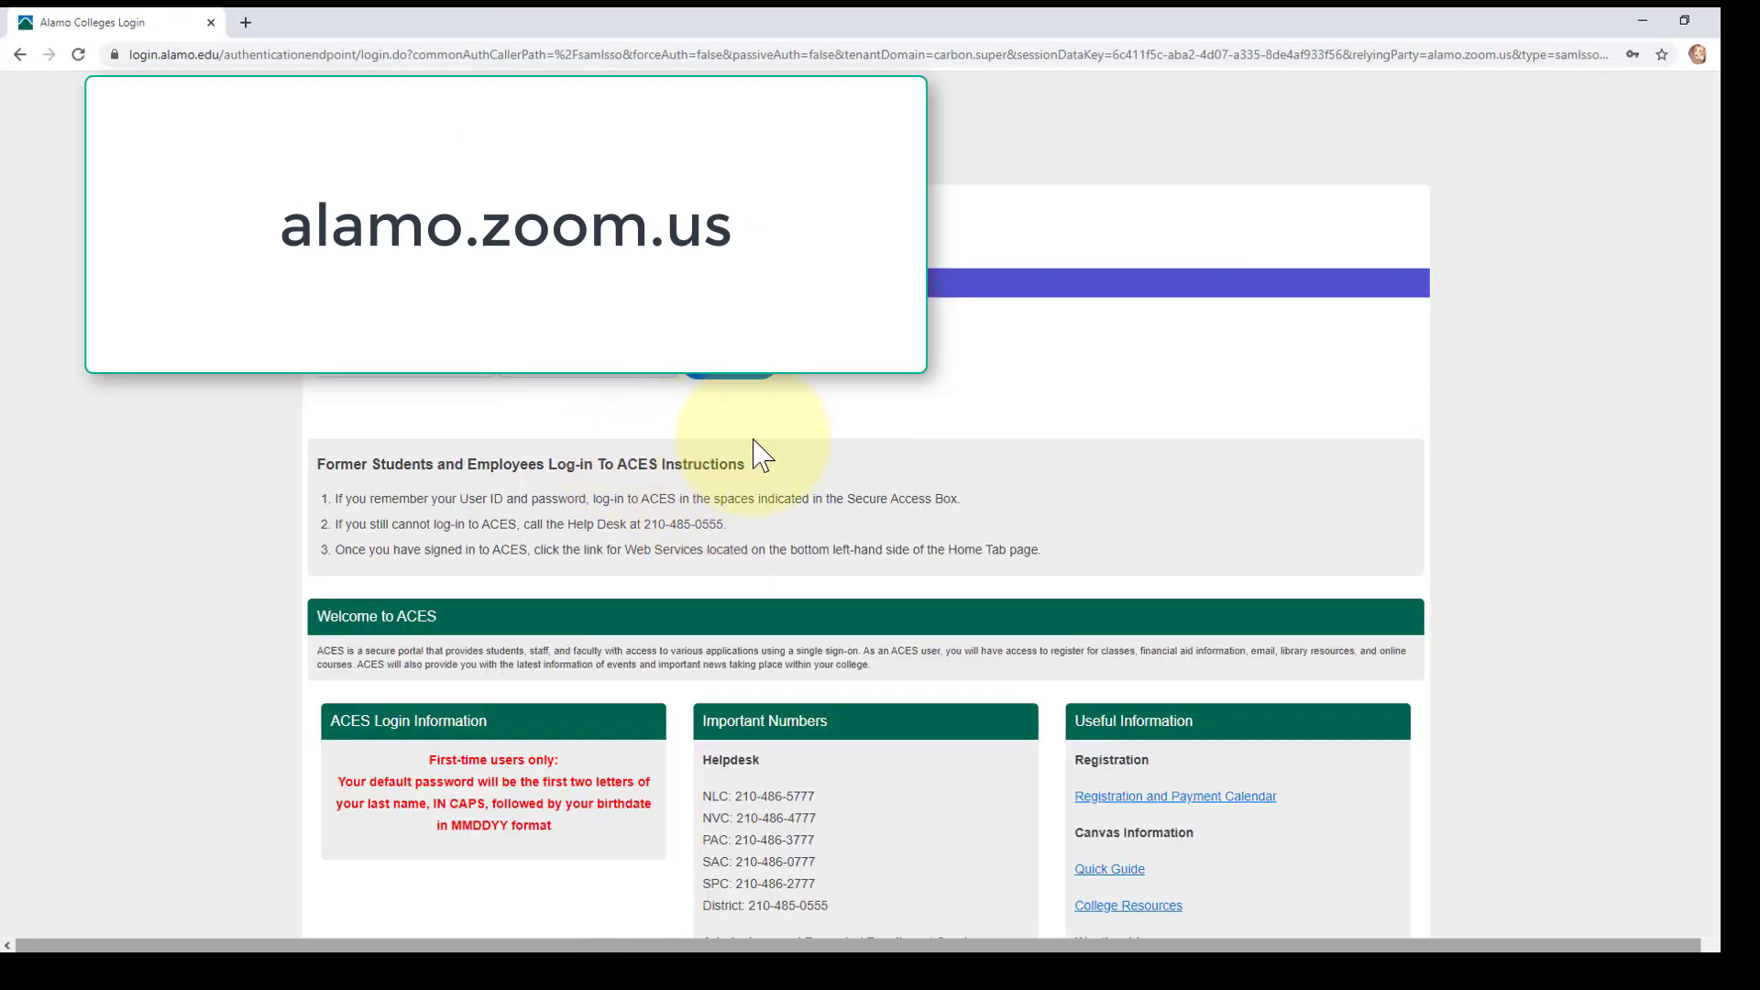
{"action": "left_click", "coordinate": [725, 377]}
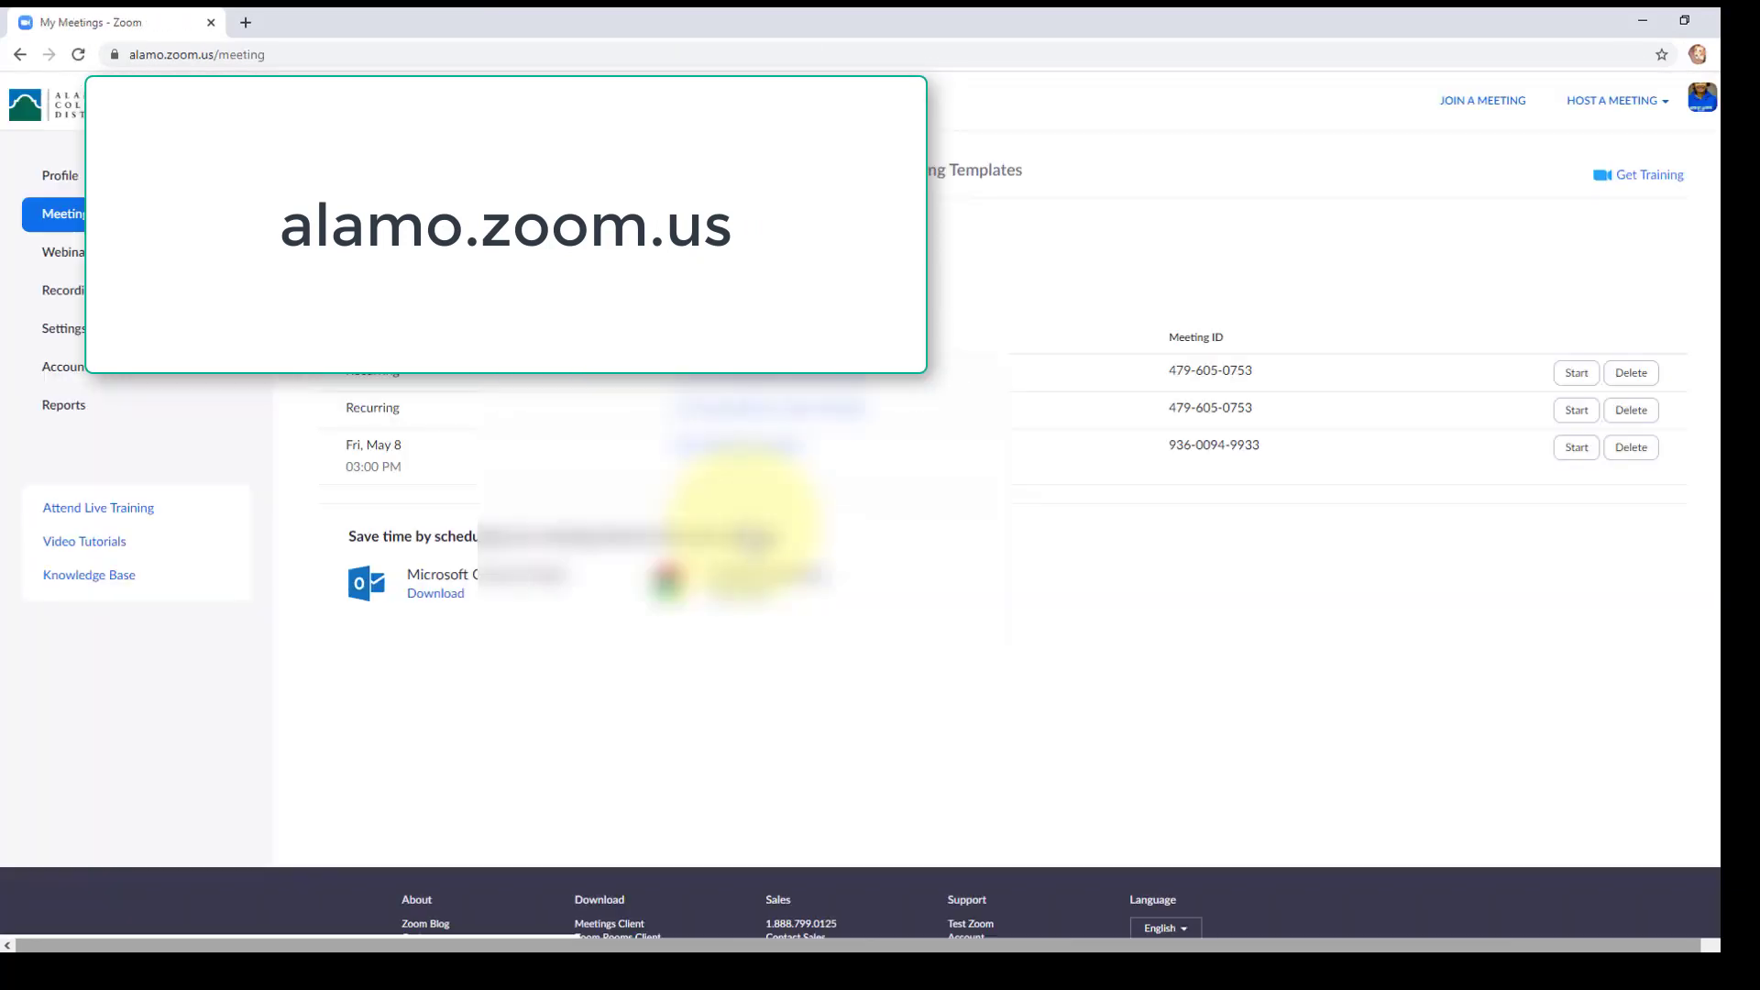
{"action": "left_click", "coordinate": [83, 296]}
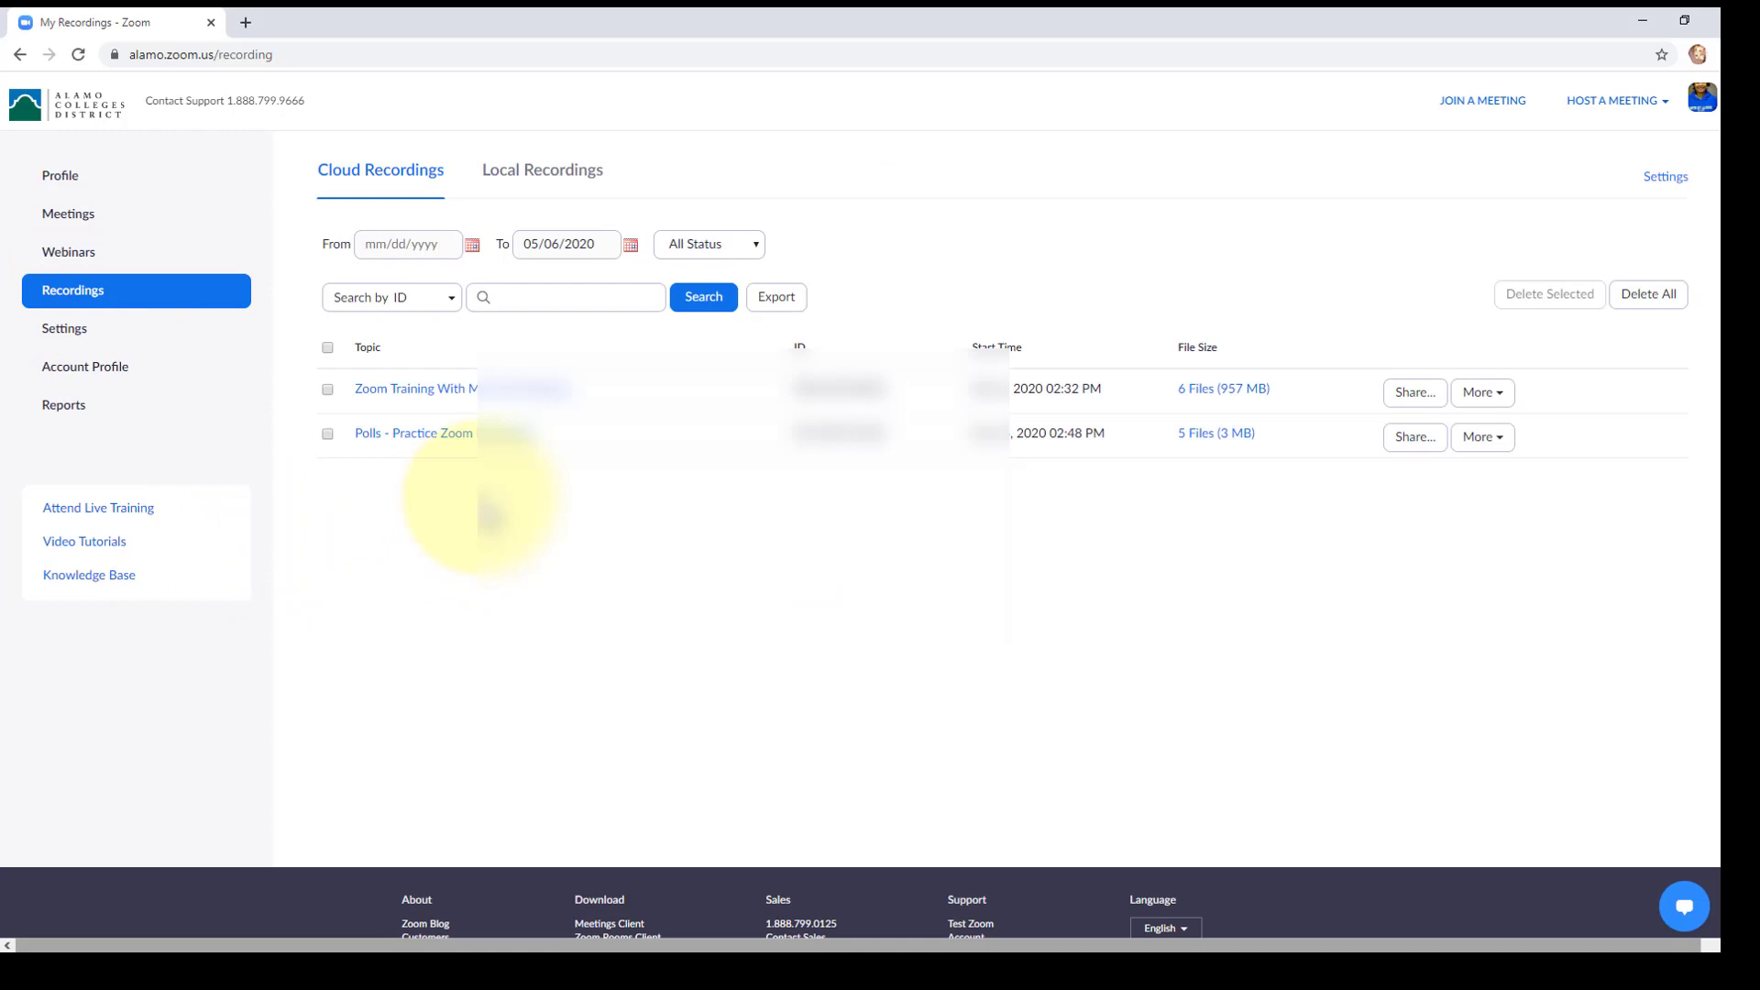
{"action": "left_click", "coordinate": [442, 436]}
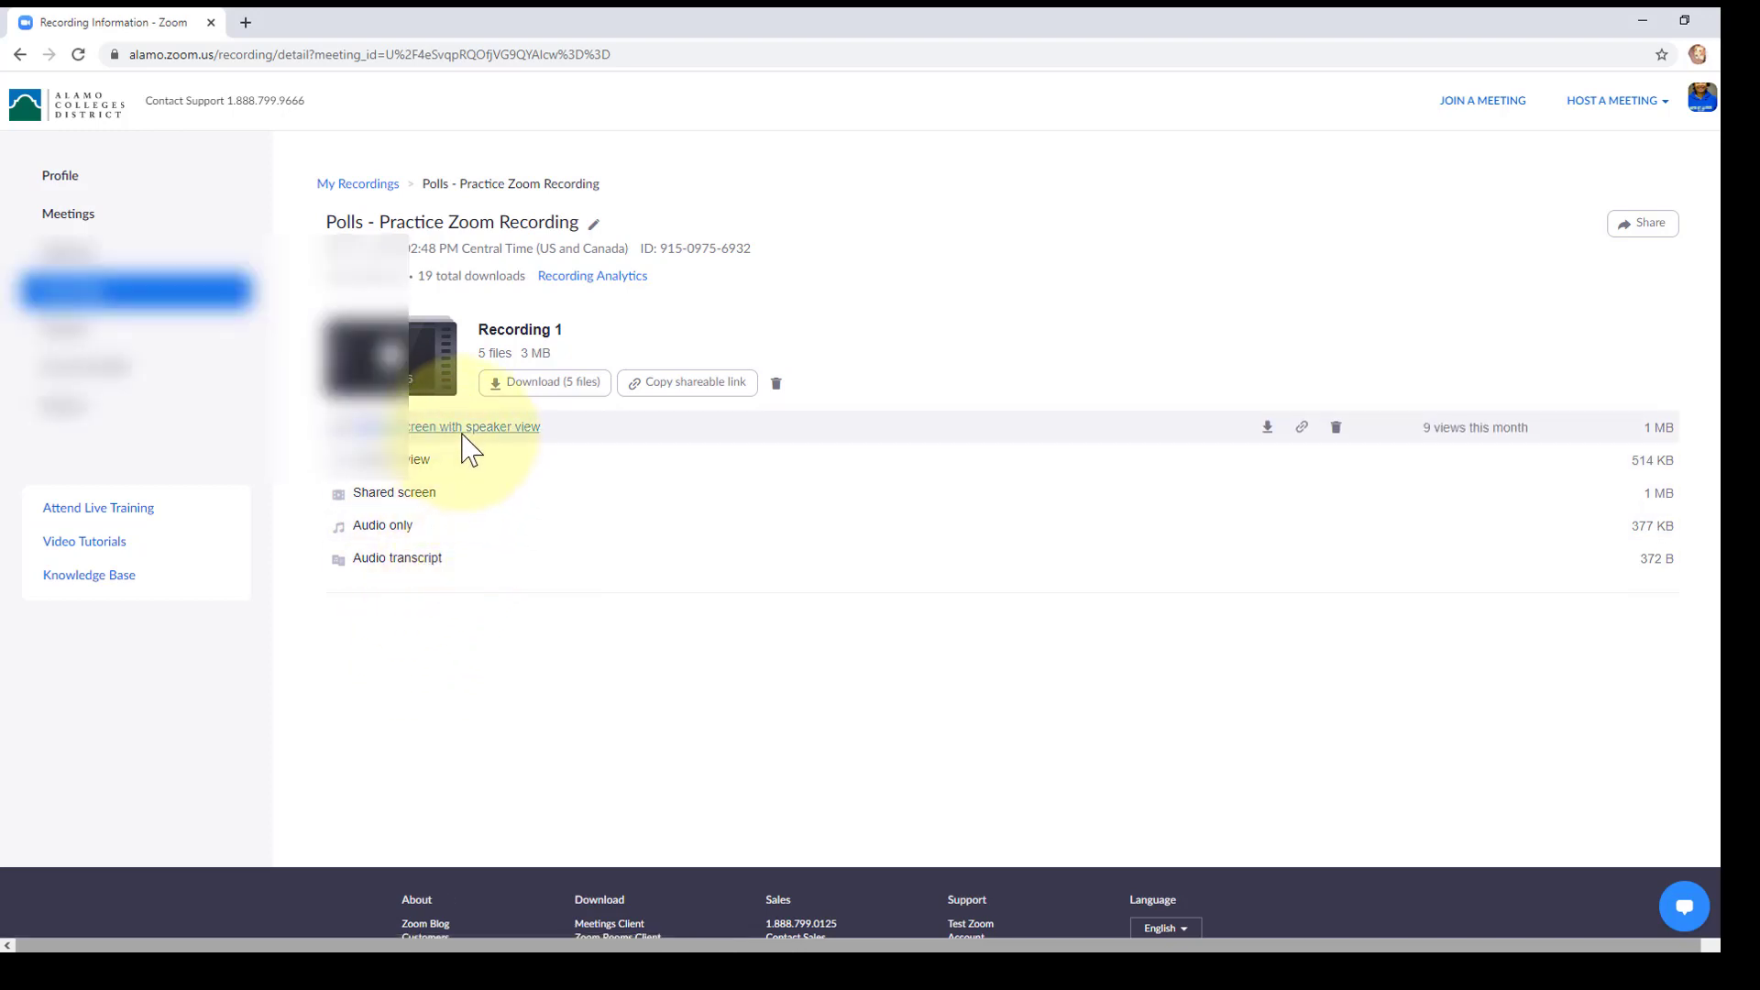
Play the shared screen with speaker view file and turn on CC captions.
{"action": "left_click", "coordinate": [463, 431]}
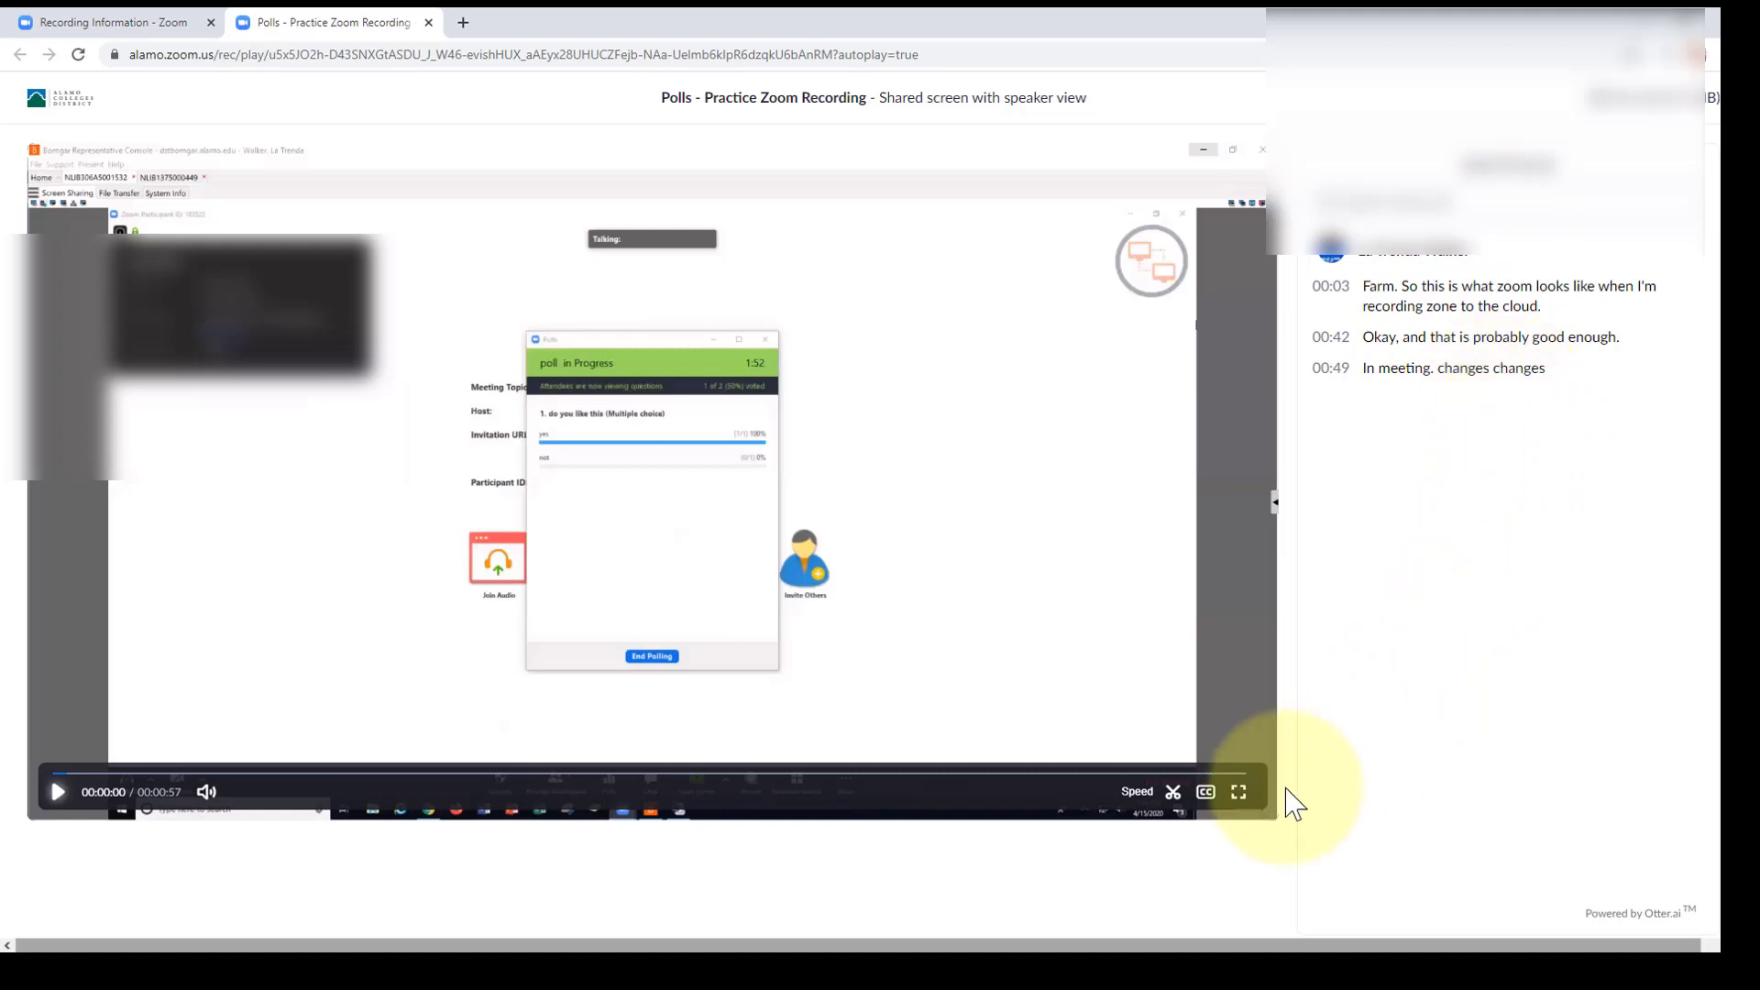
{"action": "left_click", "coordinate": [1205, 794]}
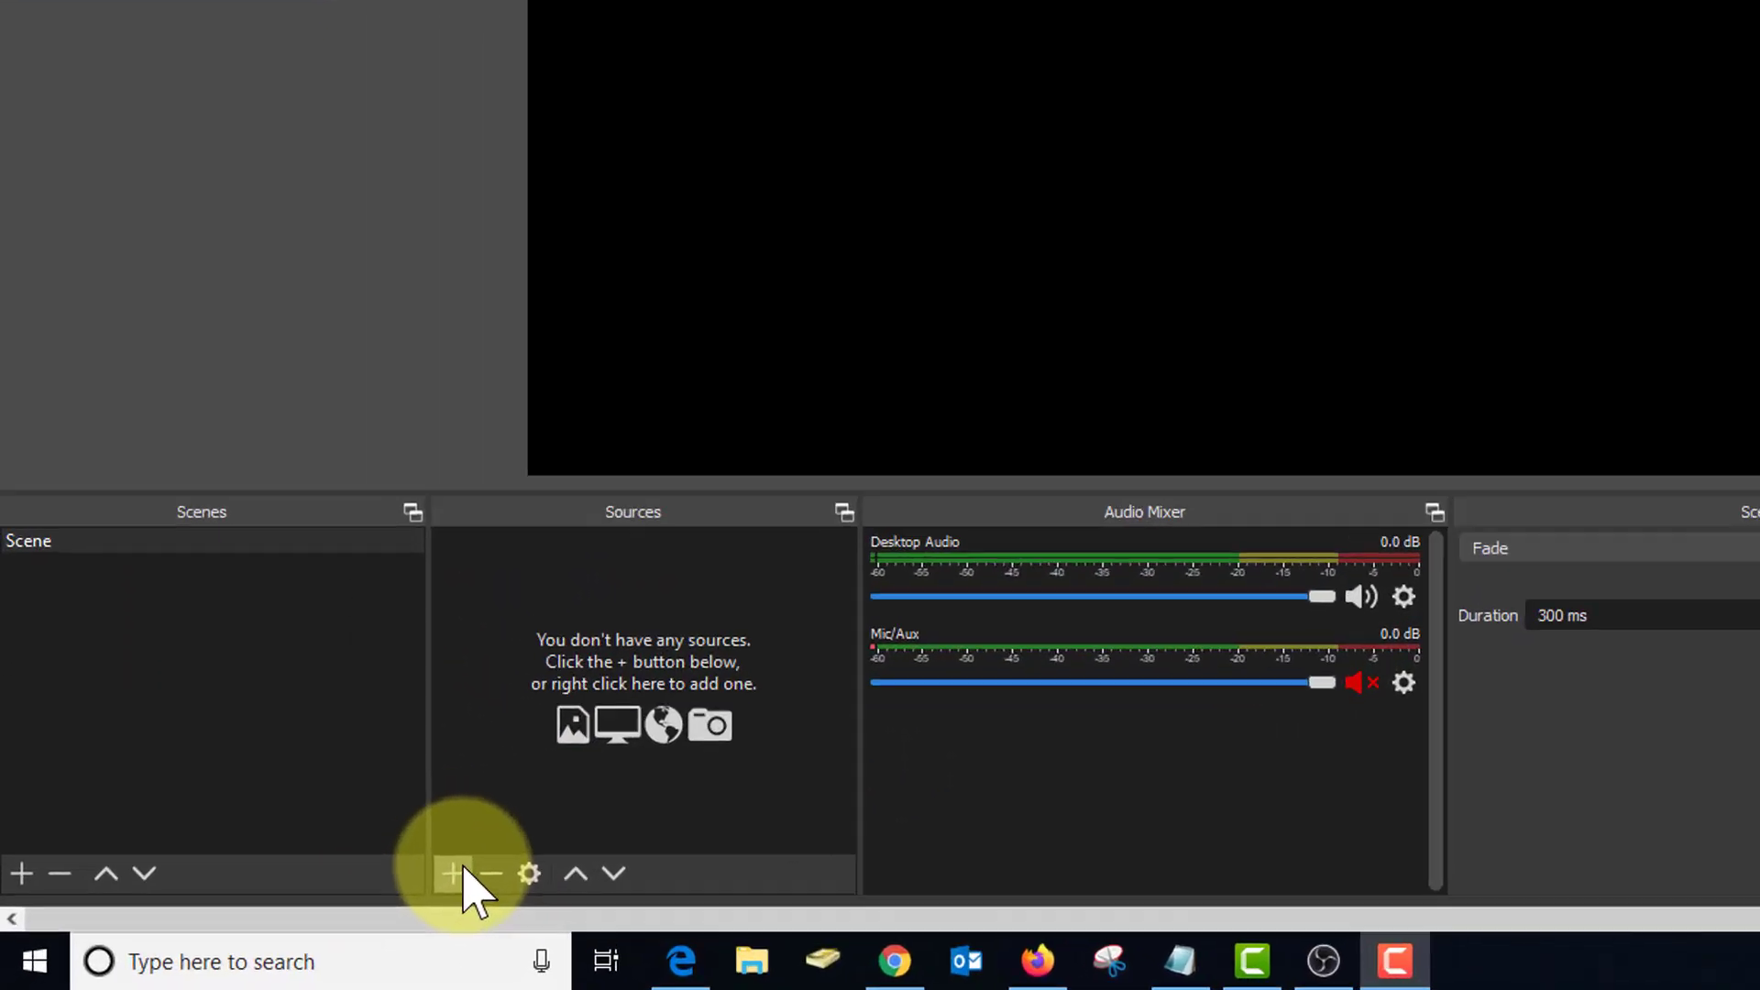
Add a newly created Display Capture source to the OBS scene.
{"action": "left_click", "coordinate": [286, 917]}
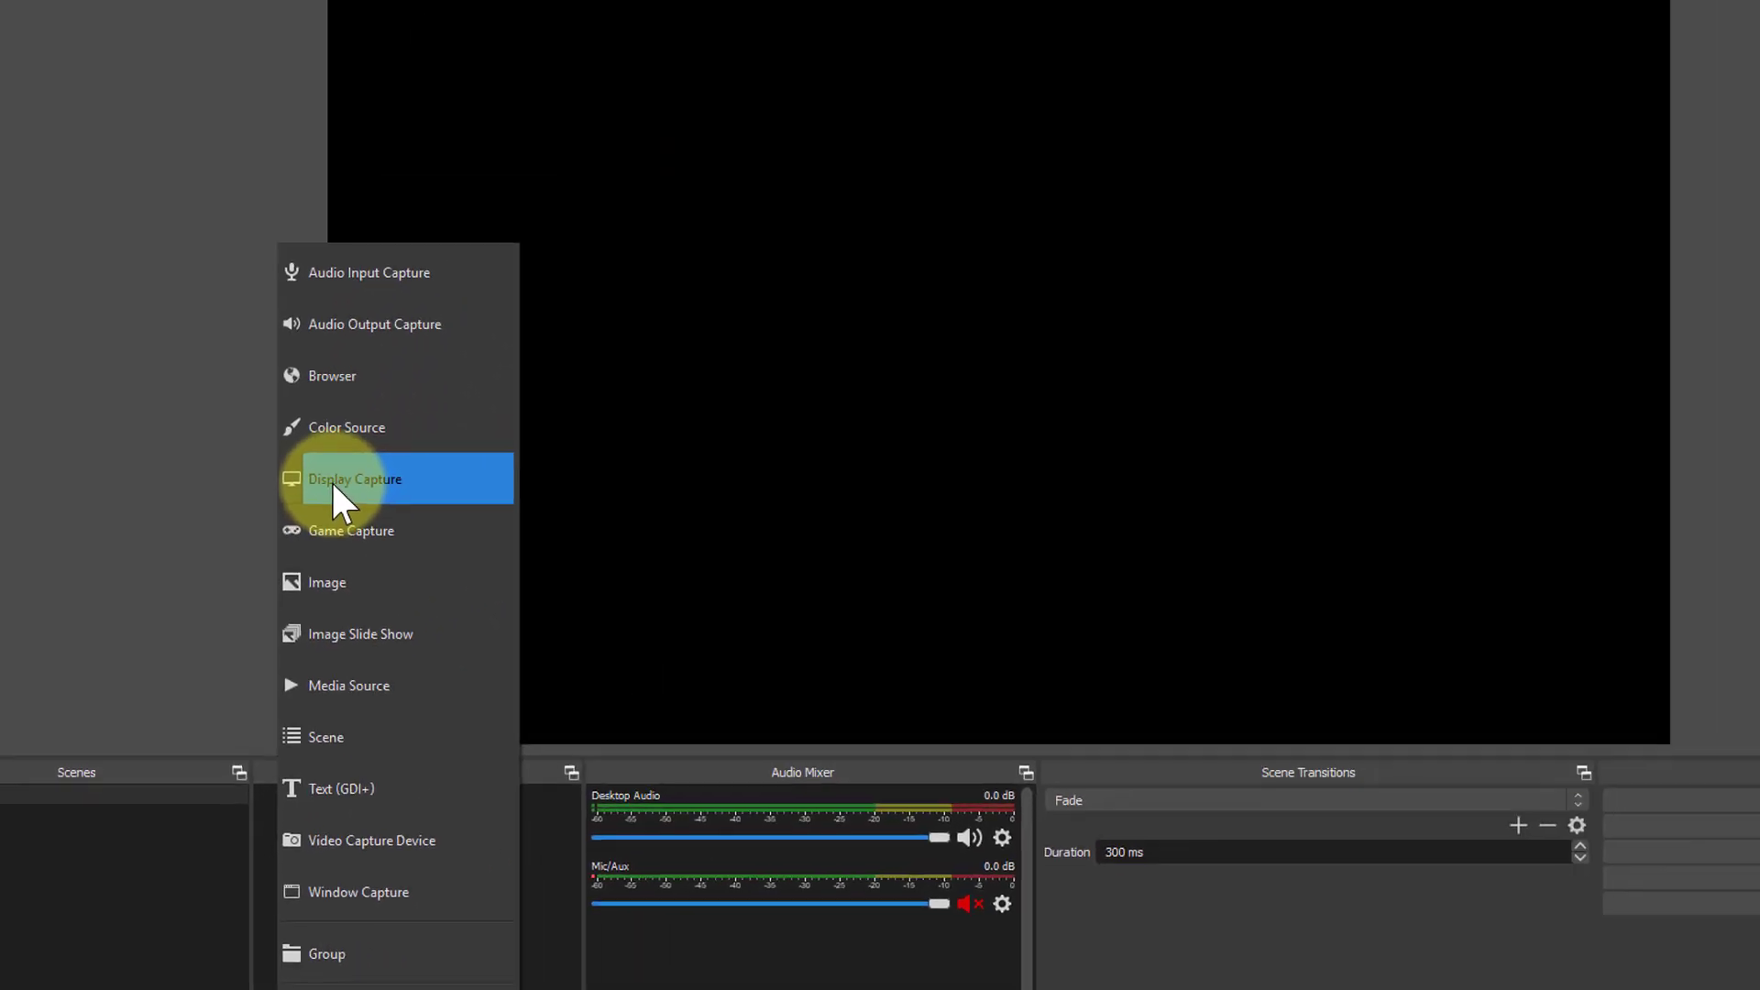
{"action": "left_click", "coordinate": [554, 165]}
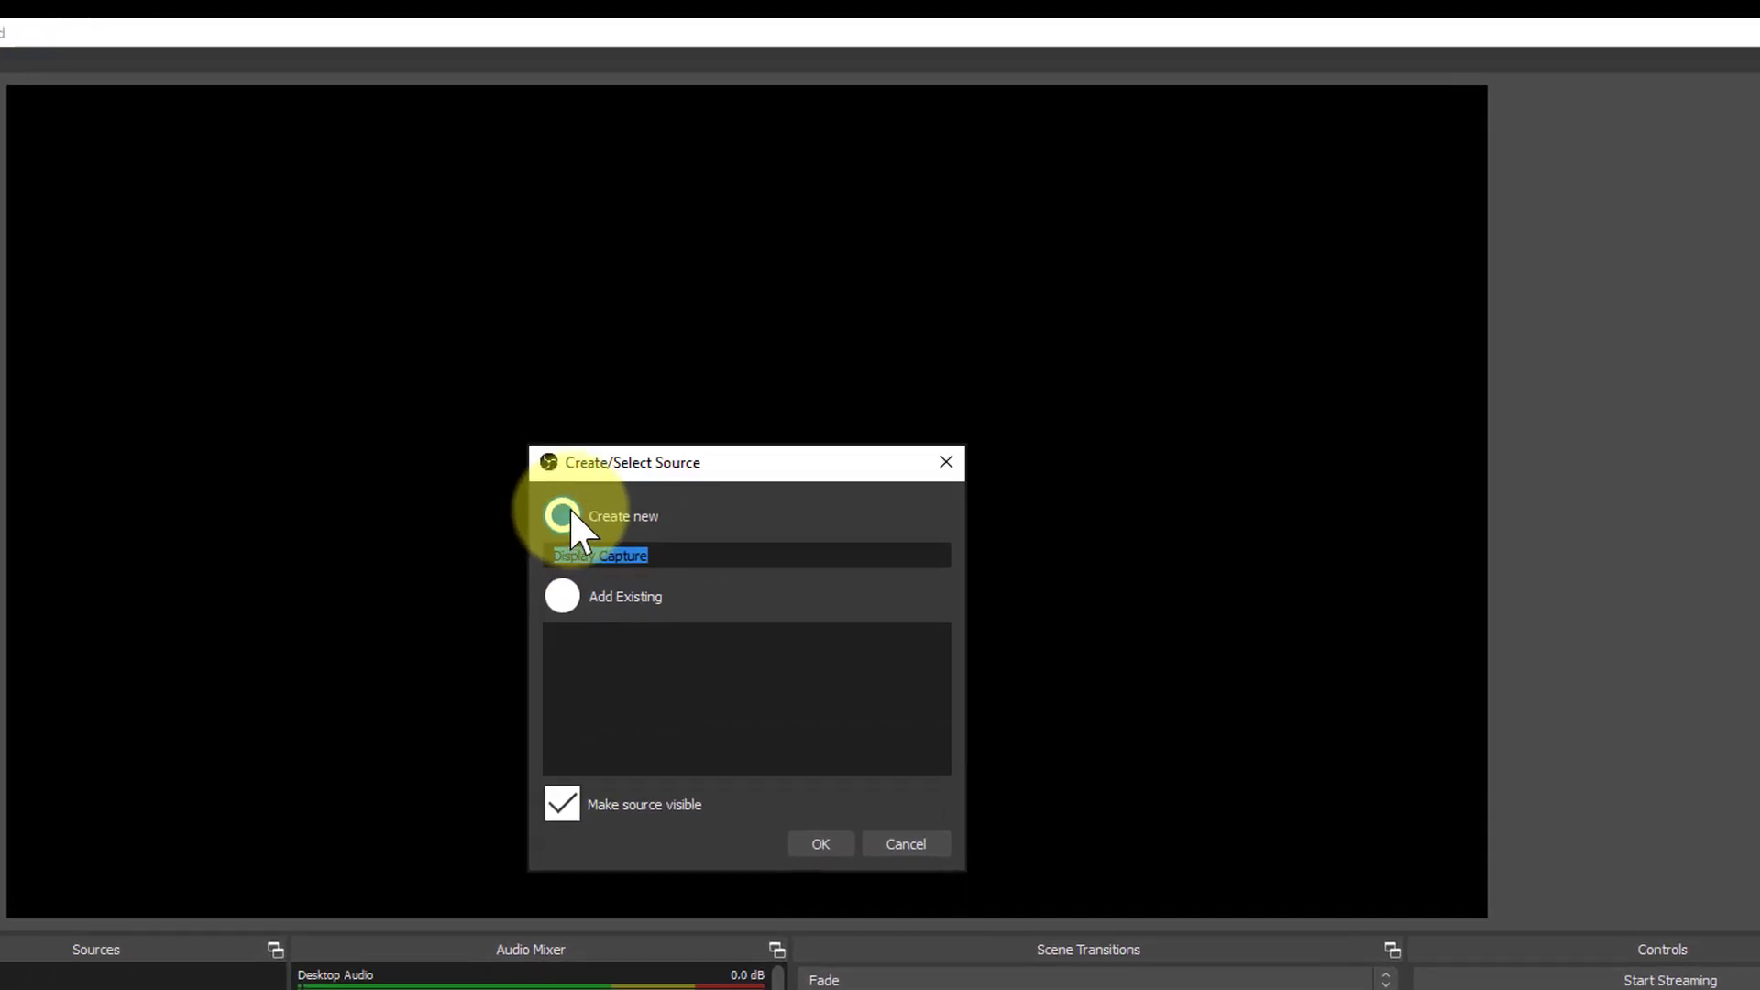
{"action": "left_click", "coordinate": [770, 429]}
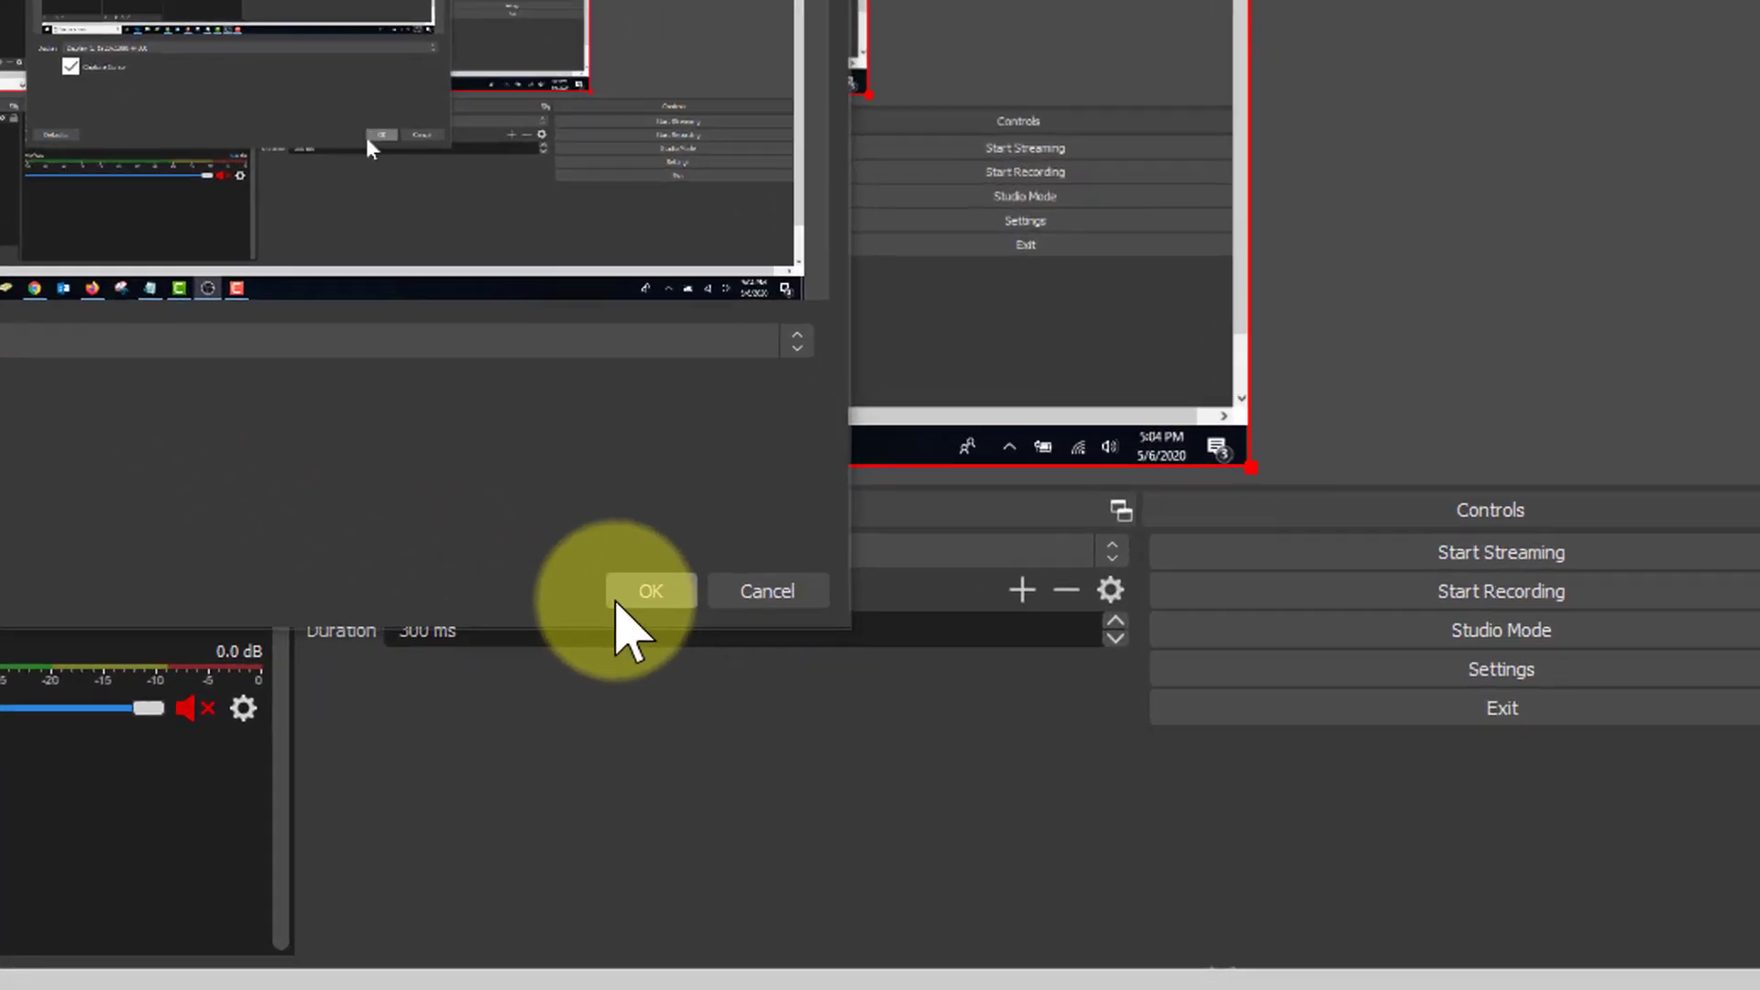
Confirm the Display Capture properties, start recording, then play the Zoom recording full screen and exit full screen.
{"action": "left_click", "coordinate": [1075, 744]}
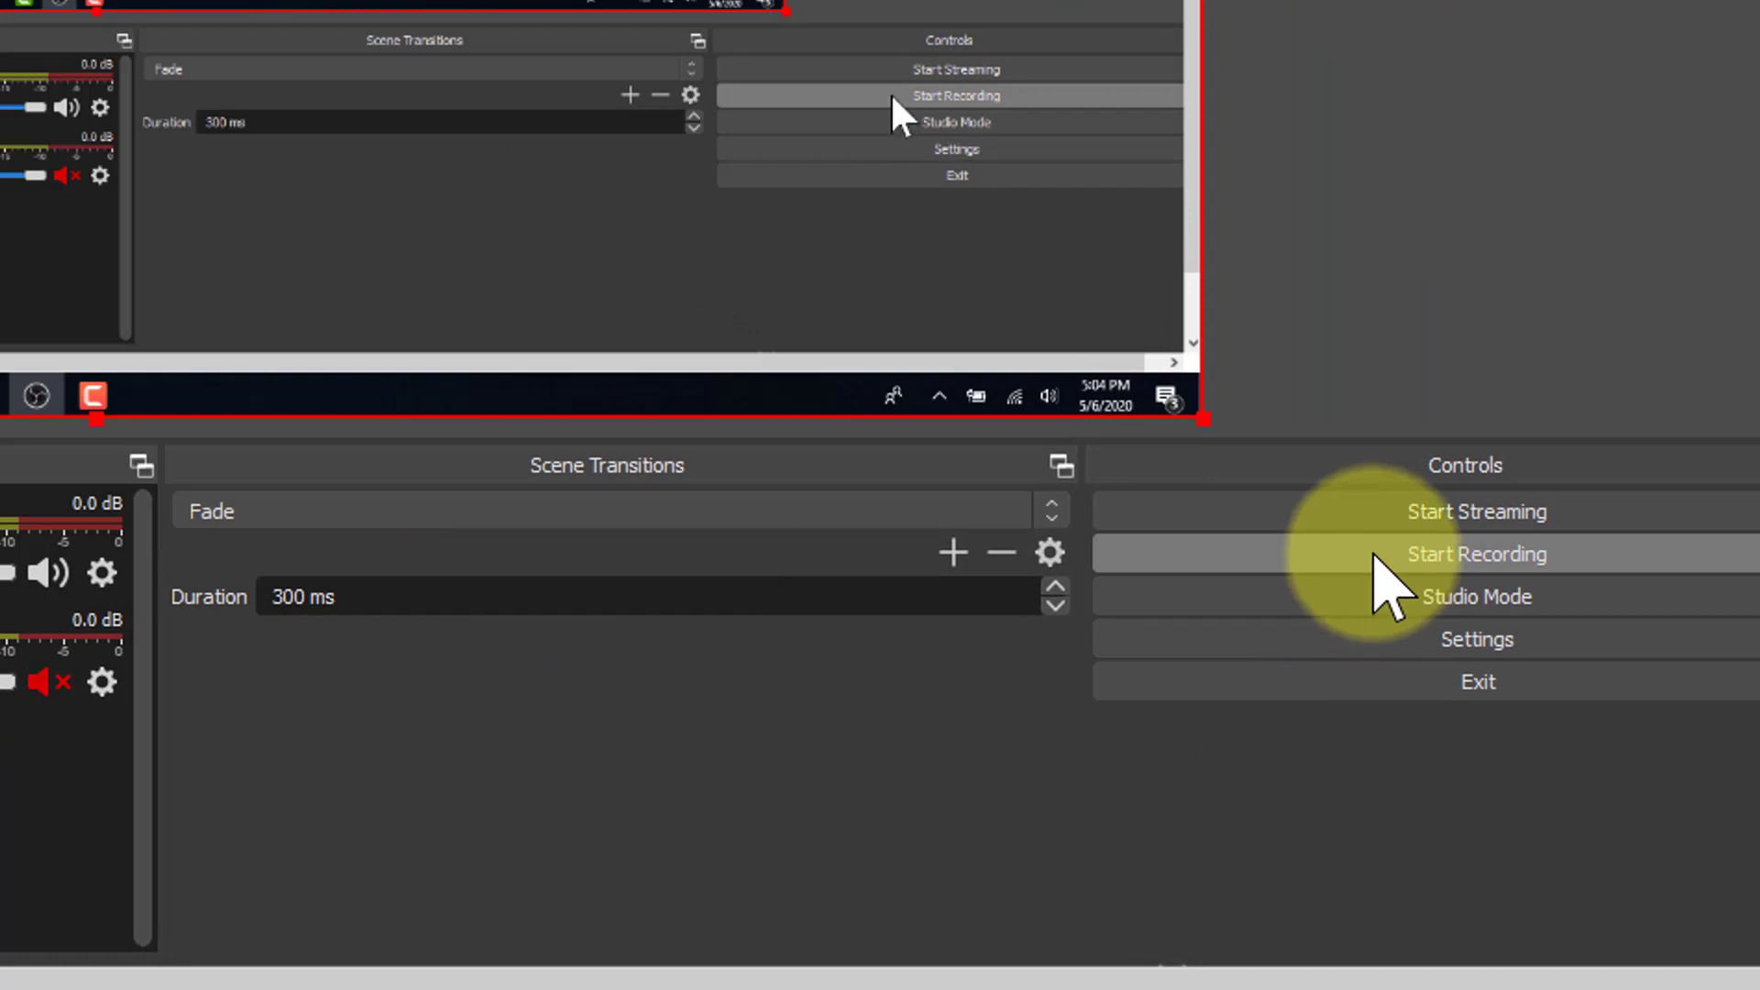
{"action": "left_click", "coordinate": [1375, 557]}
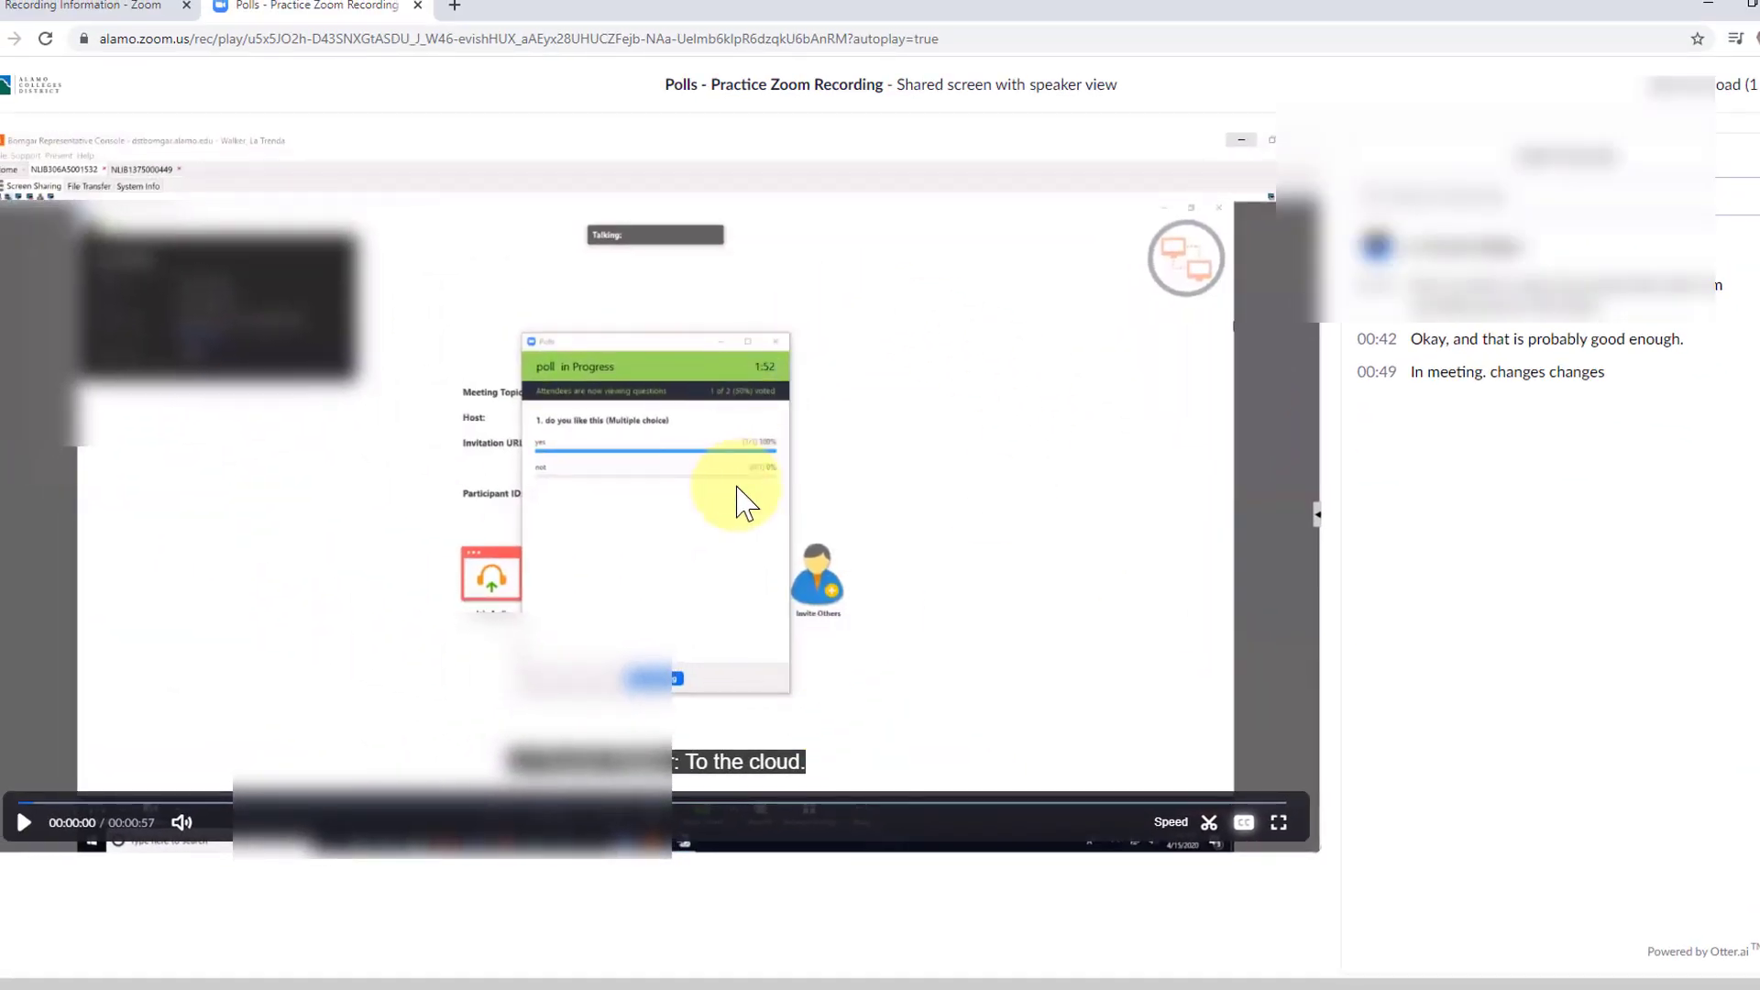
{"action": "left_click", "coordinate": [1279, 824]}
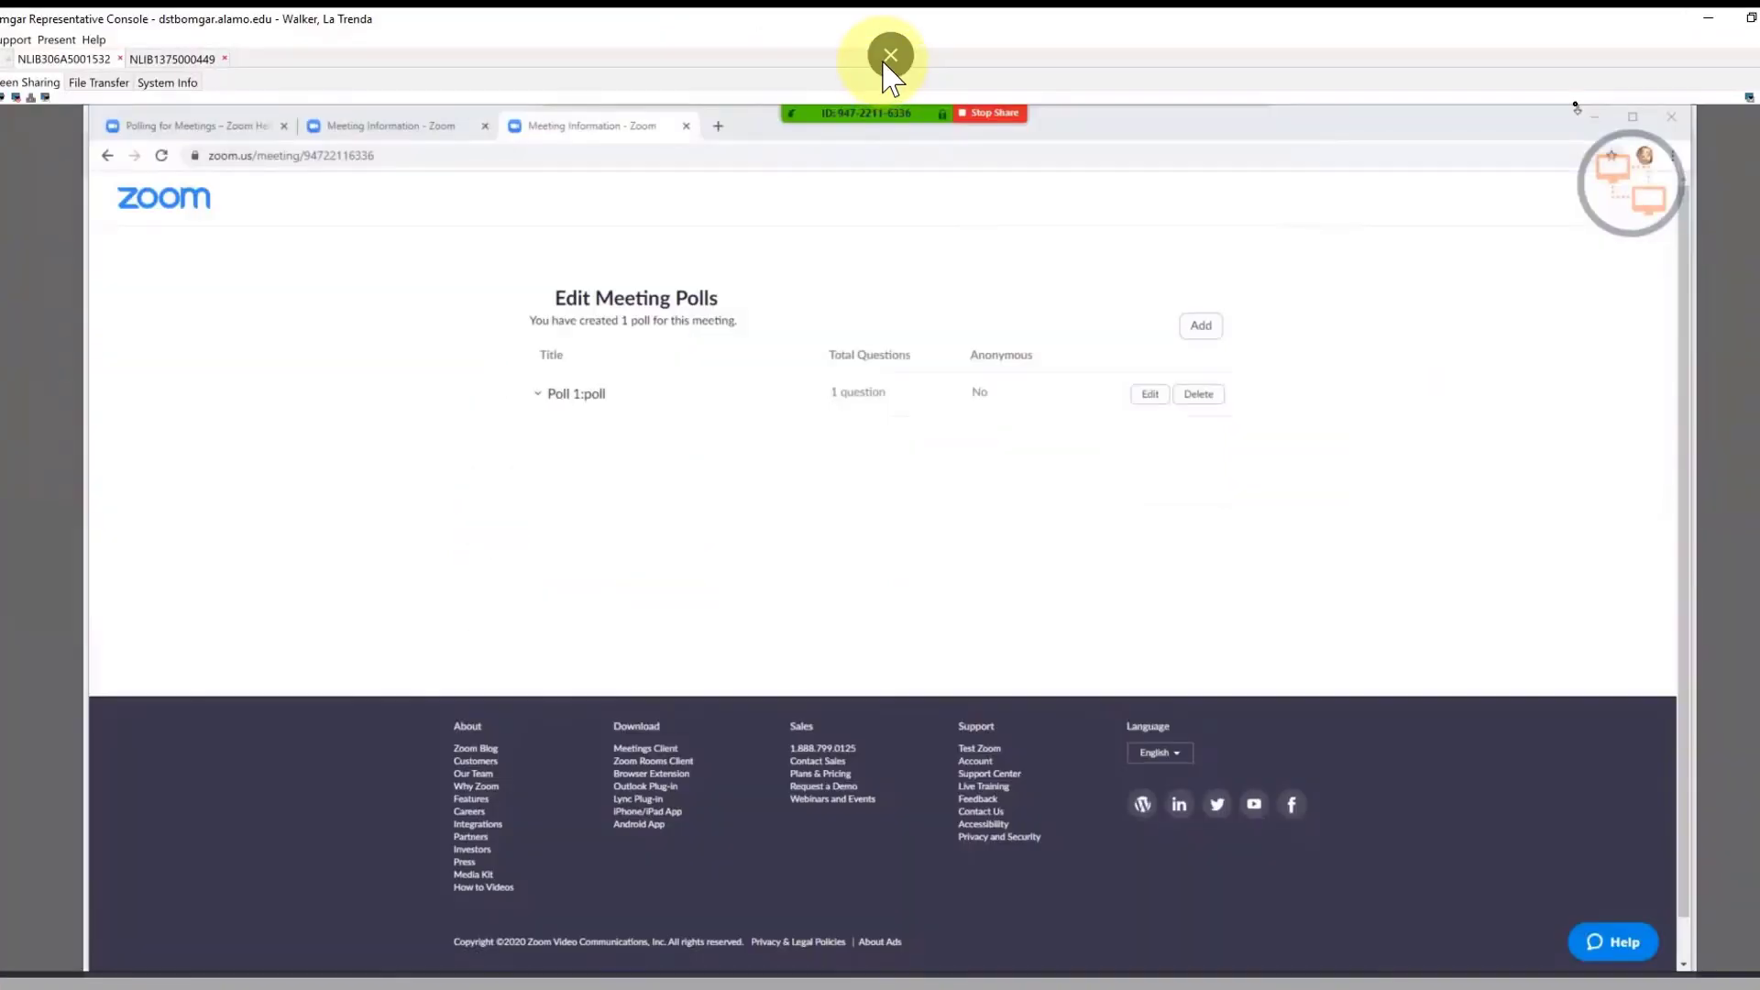
{"action": "left_click", "coordinate": [890, 55]}
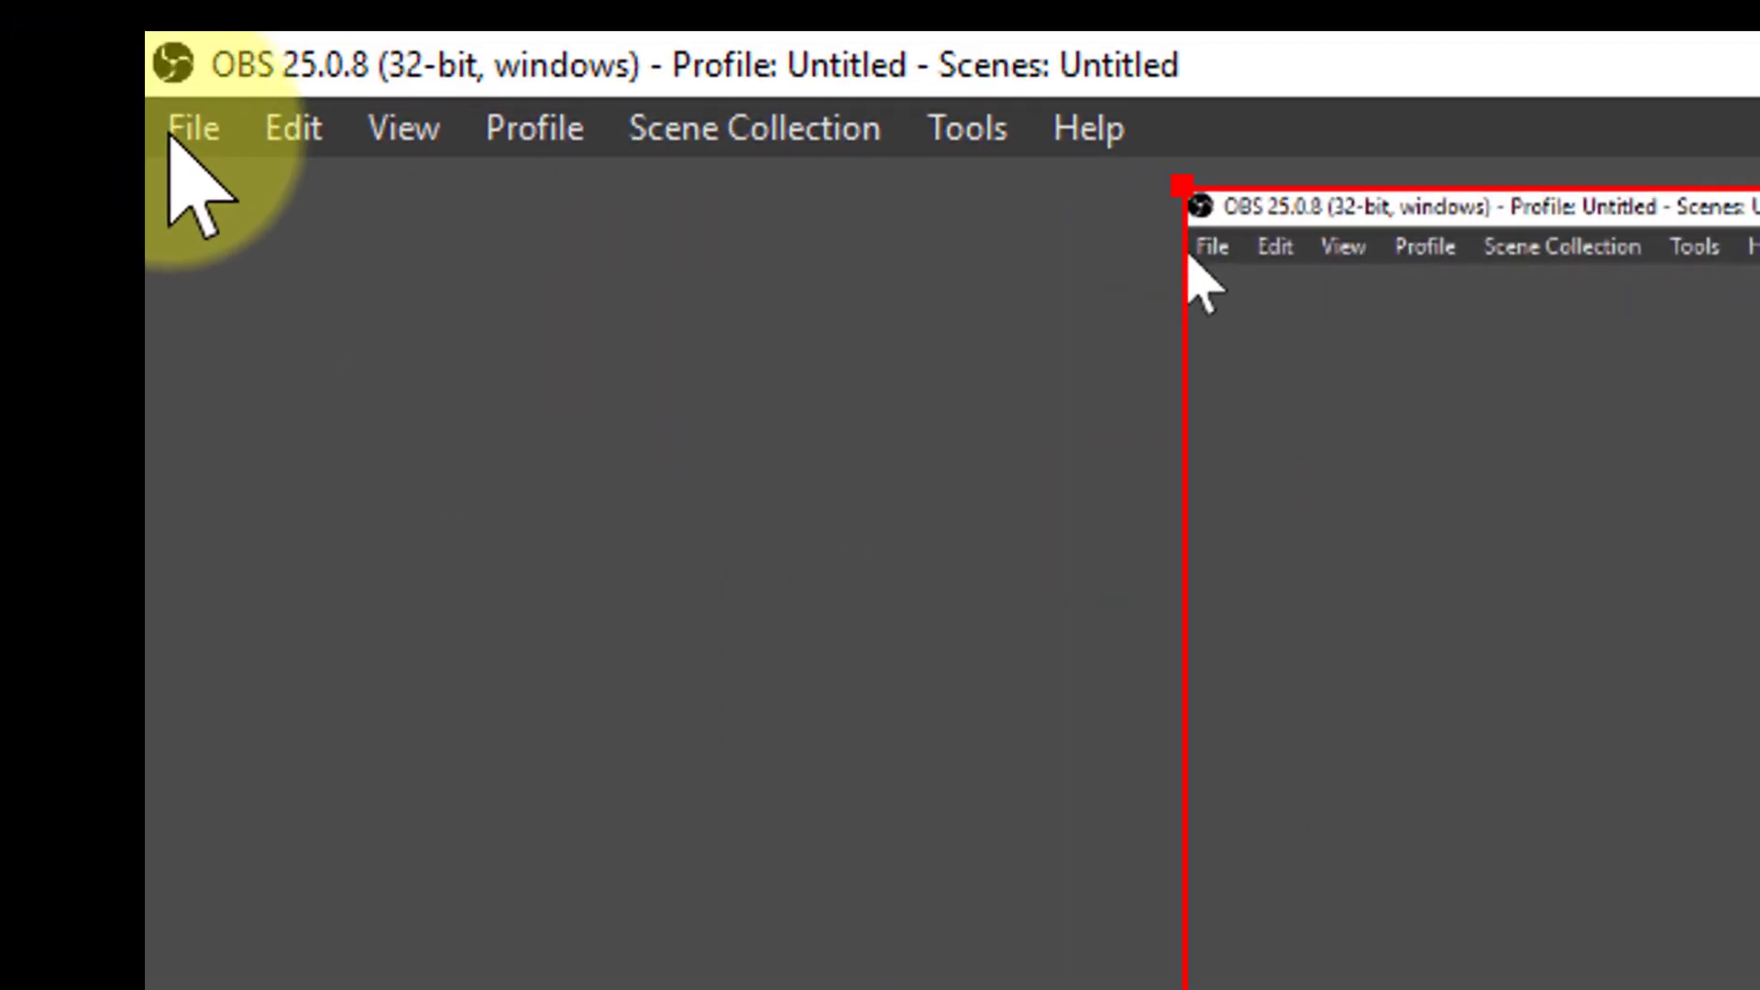
{"action": "left_click", "coordinate": [169, 136]}
{"action": "left_click", "coordinate": [329, 258]}
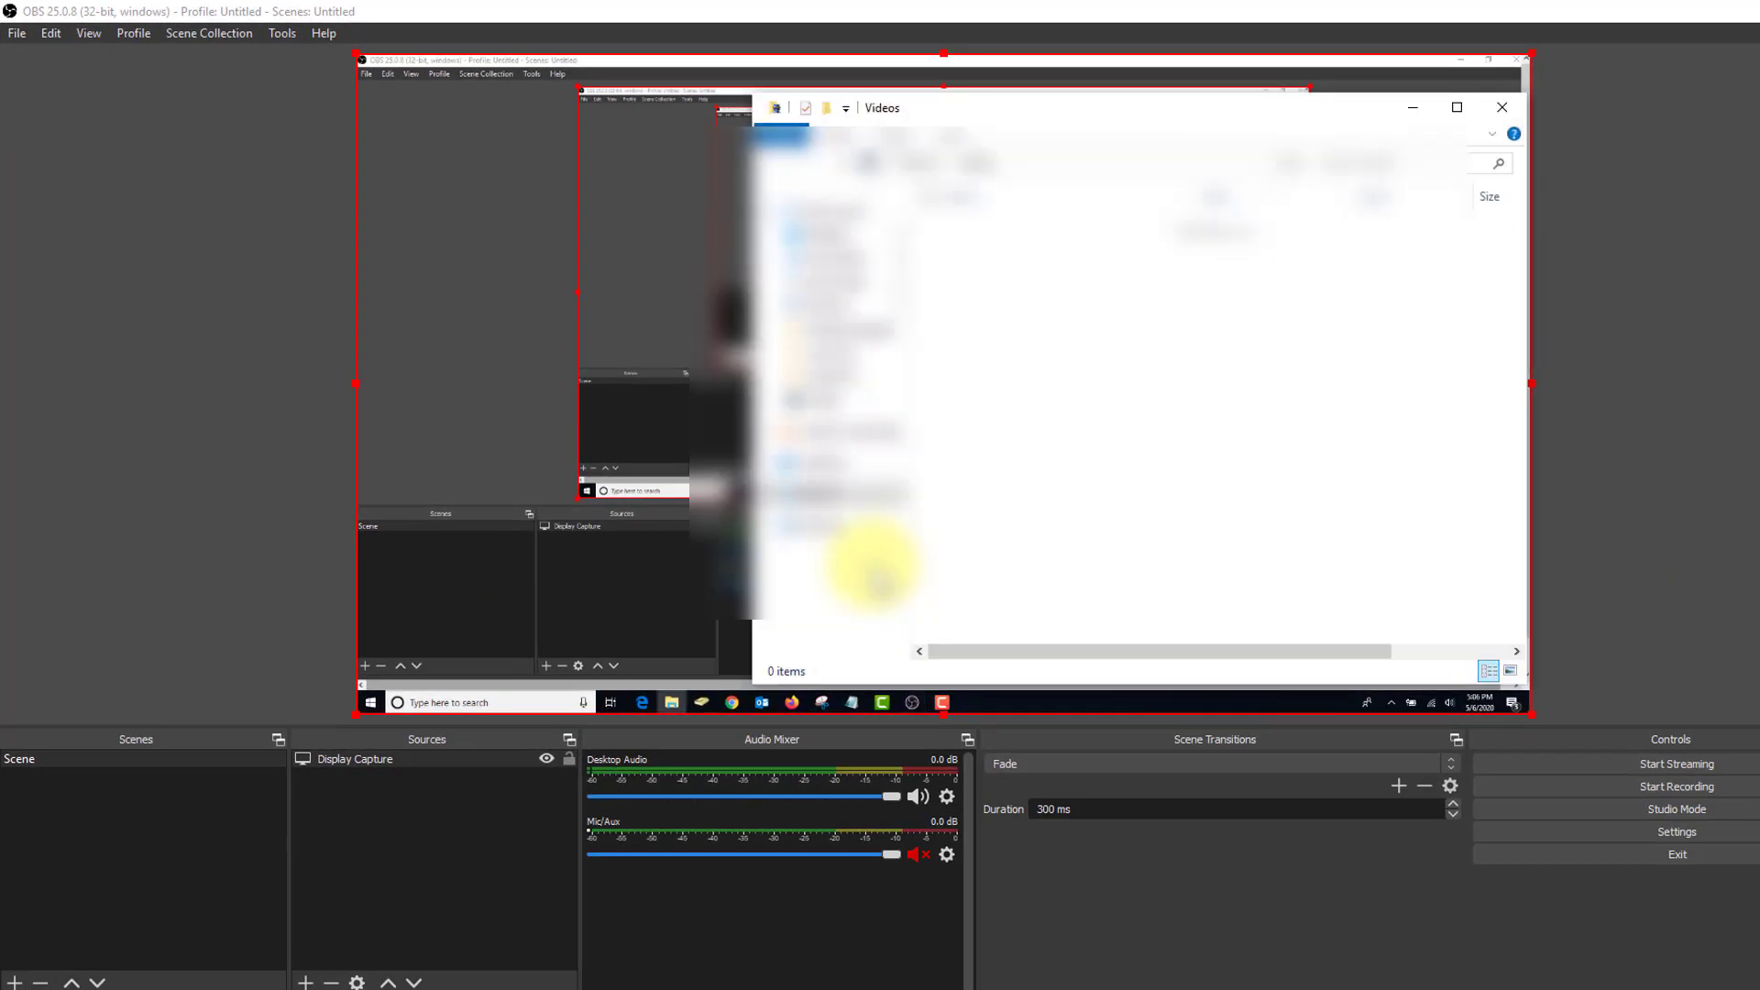
{"action": "scroll", "coordinate": [995, 596], "scroll_direction": "down", "scroll_amount": 10}
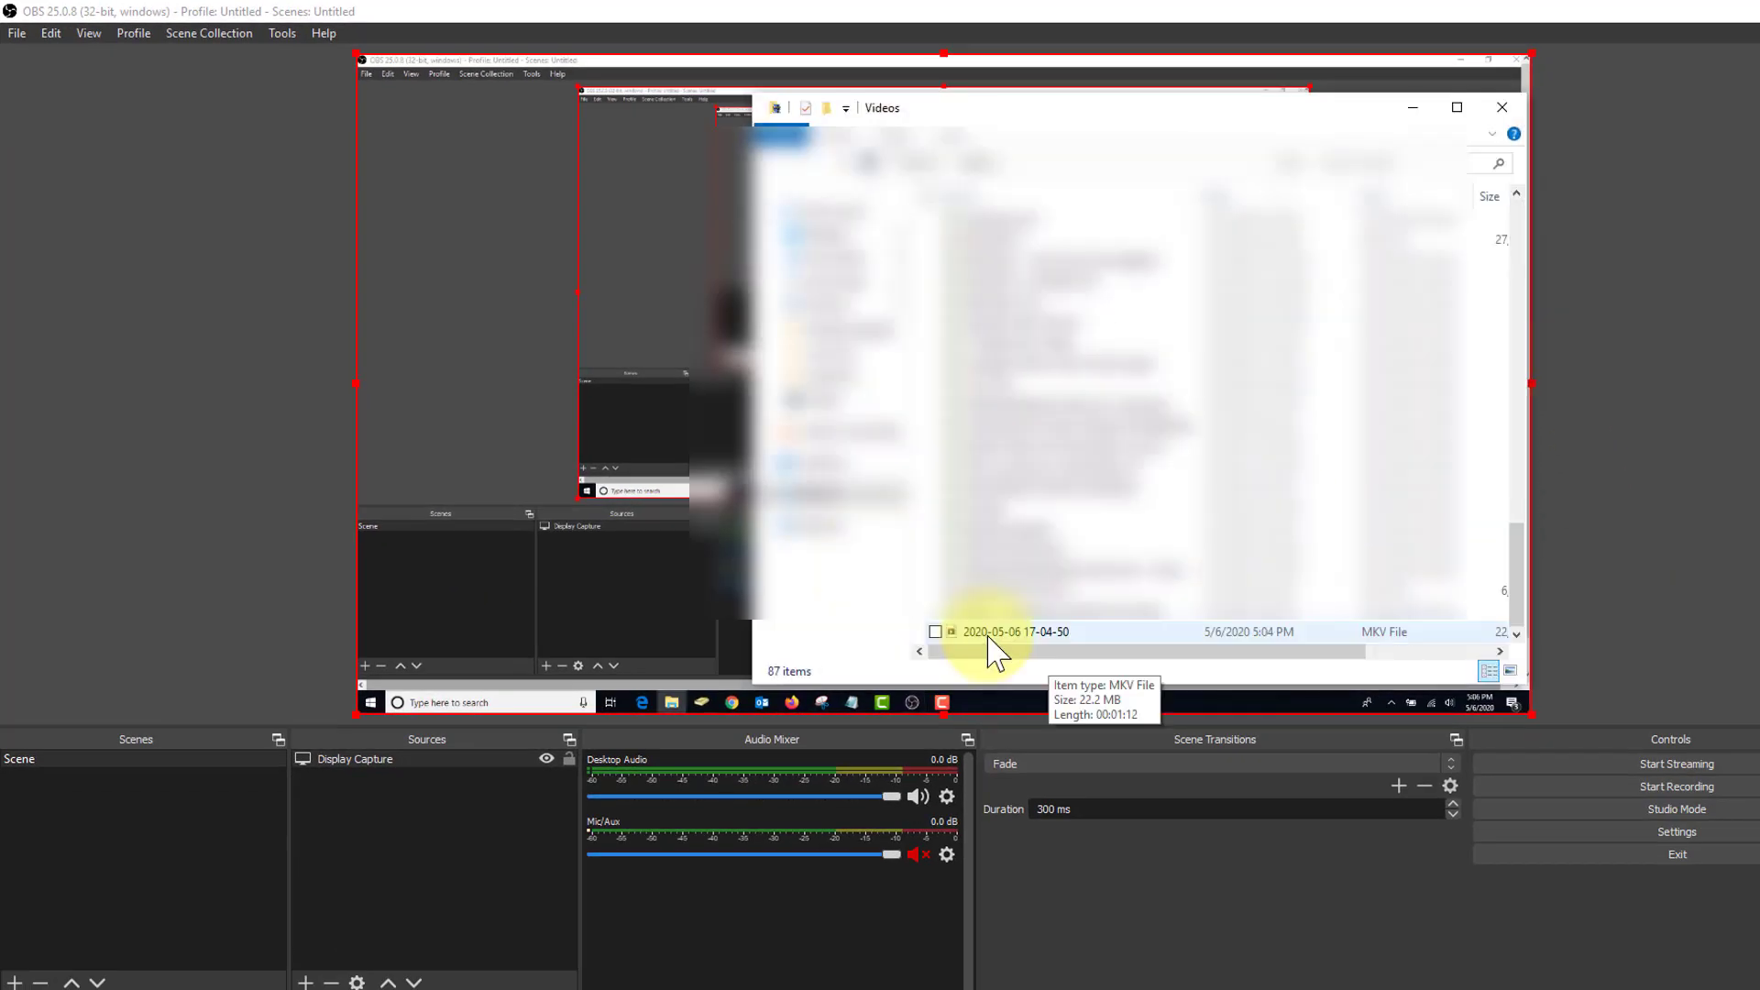
{"action": "left_click", "coordinate": [1051, 636]}
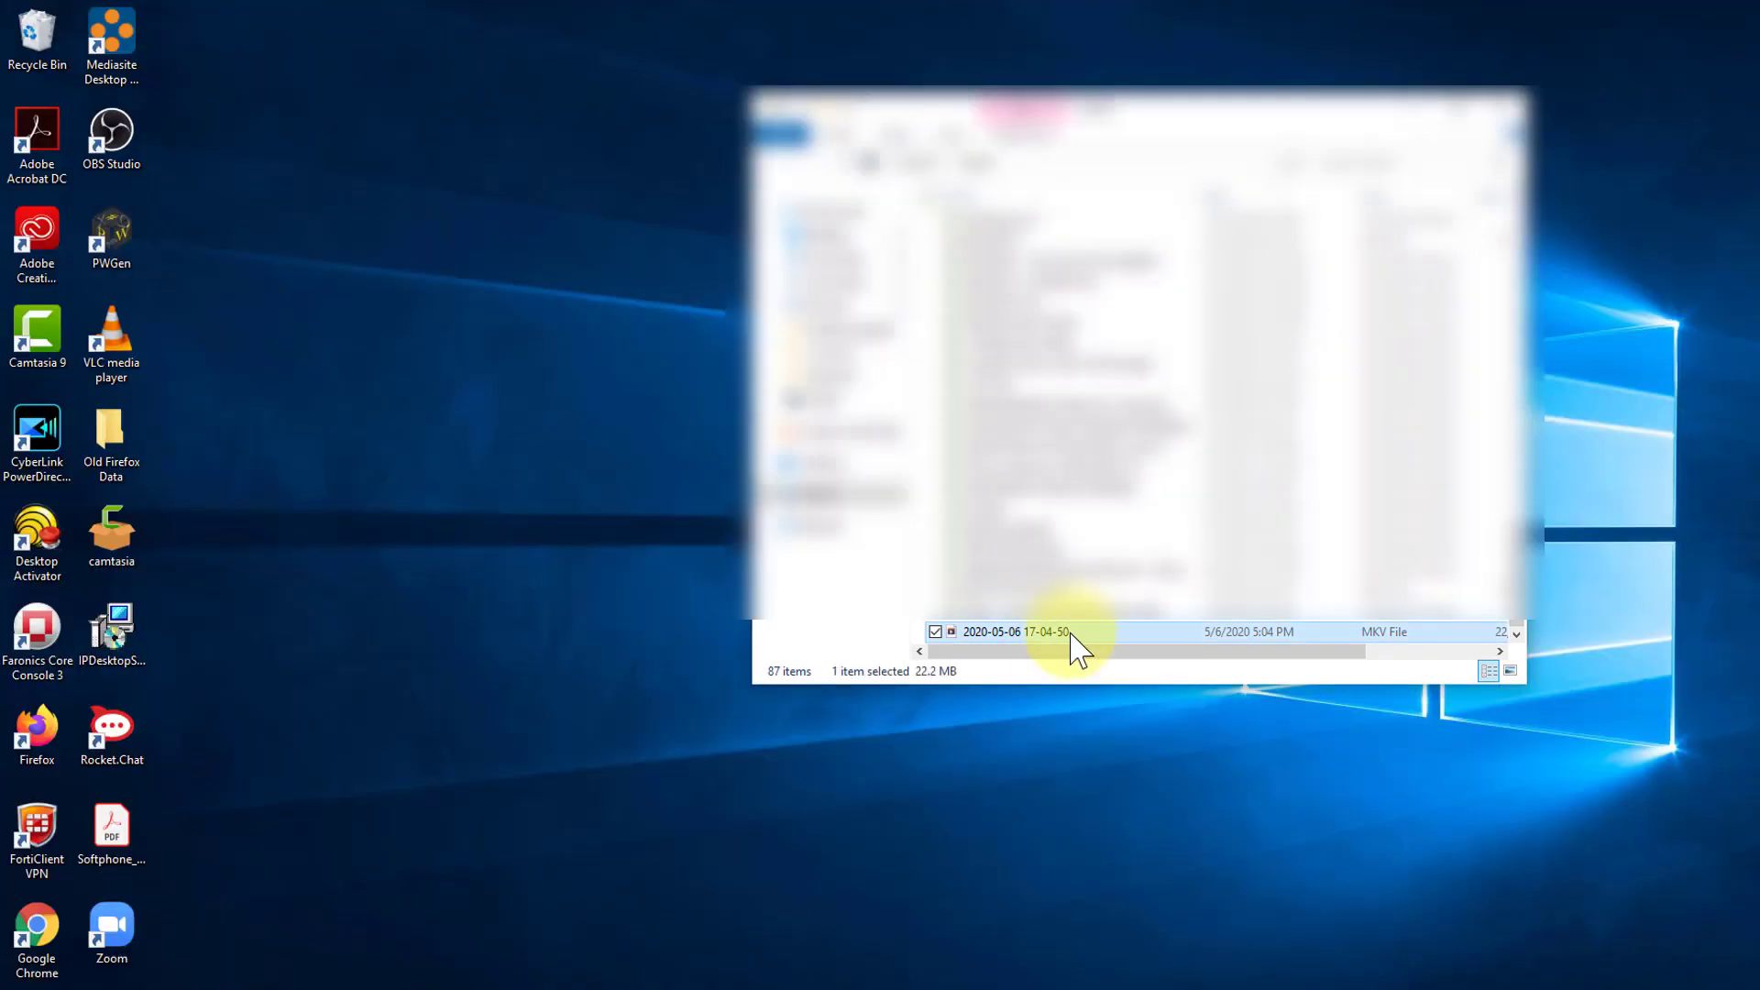
{"action": "double_click", "coordinate": [1073, 635]}
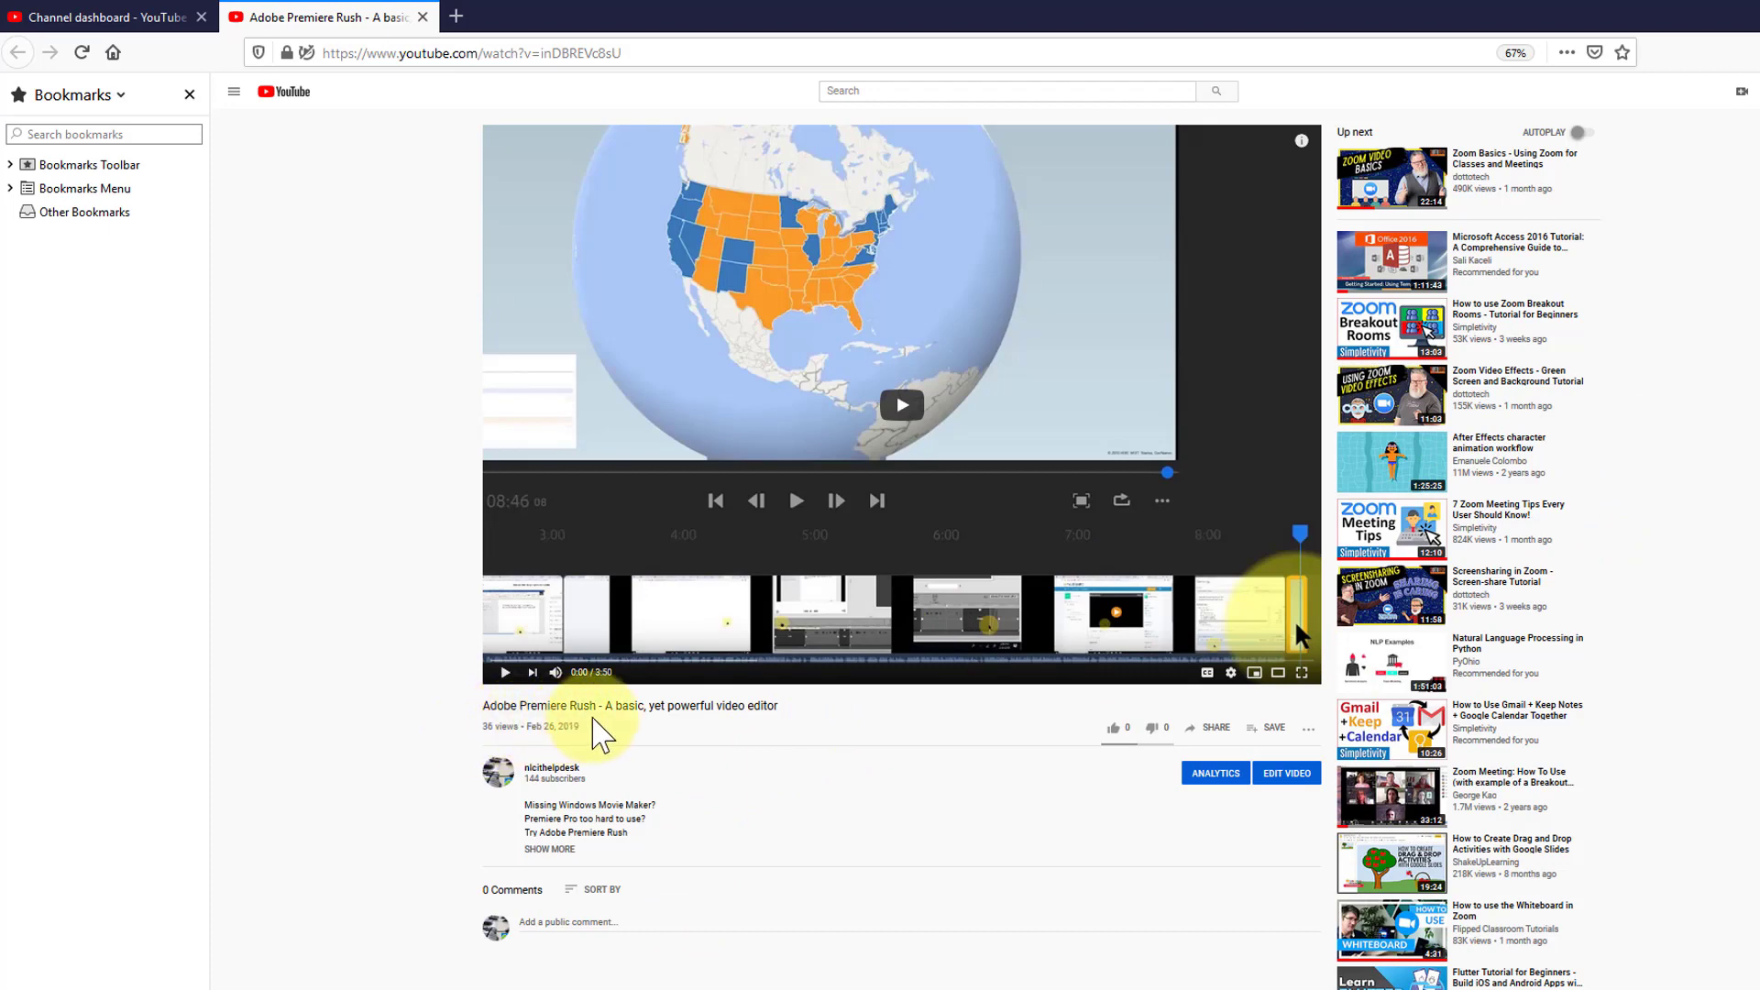
Highlight part of the Adobe Premiere Rush video title, then clear the selection.
{"action": "left_click_drag", "start_coordinate": [604, 708], "coordinate": [652, 714]}
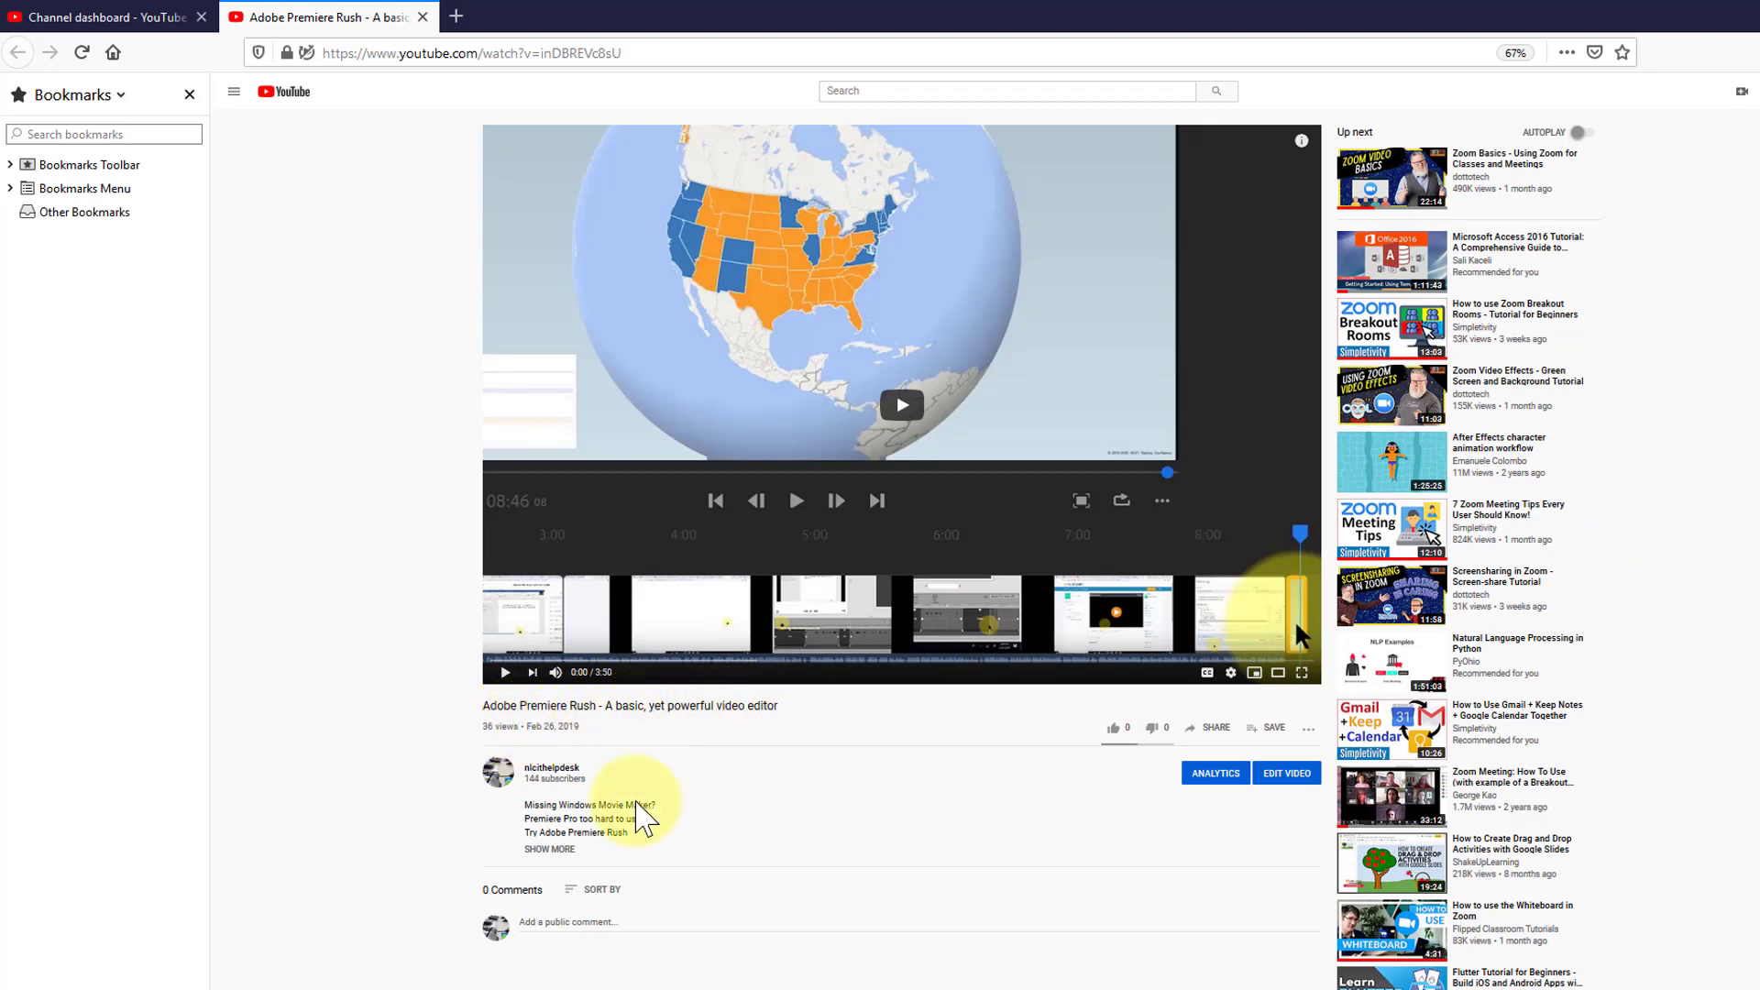
{"action": "left_click", "coordinate": [561, 807]}
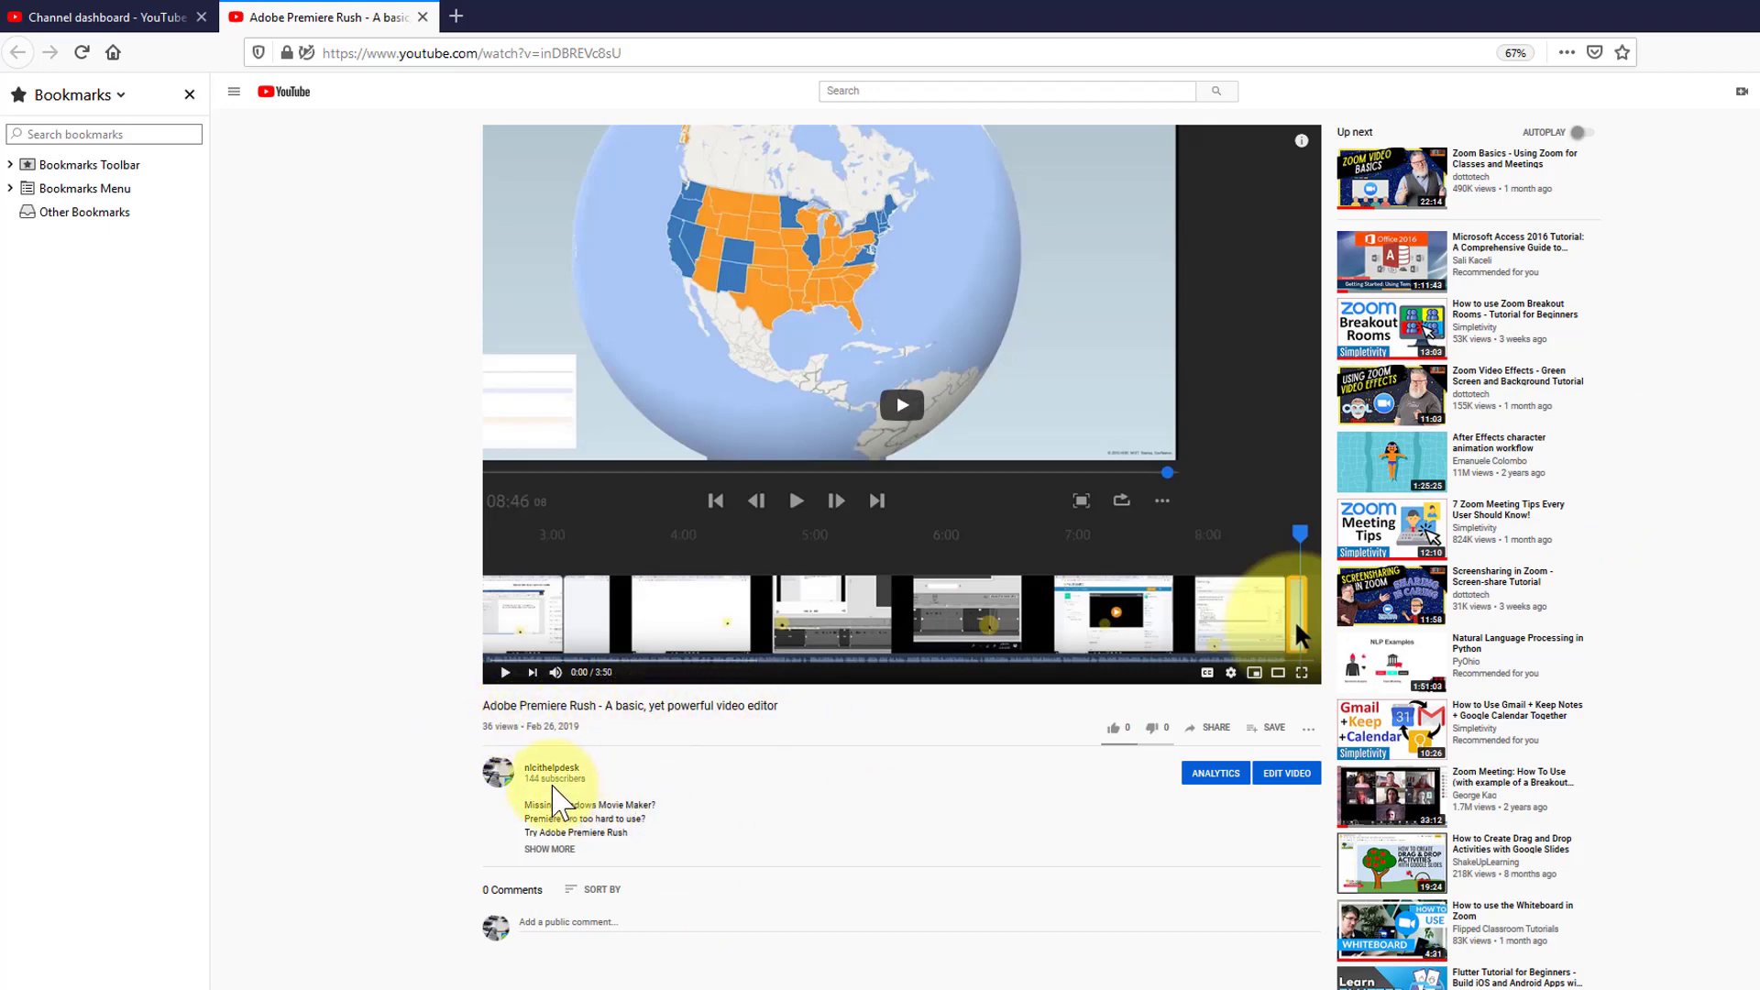